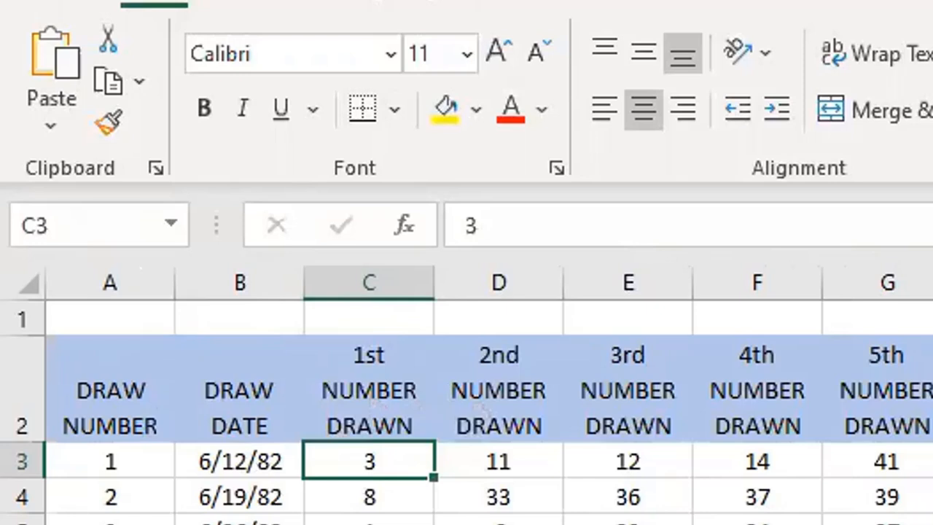
# Jump directly to cell H3000 and return to the top of the sheet
pyautogui.click(76, 225)
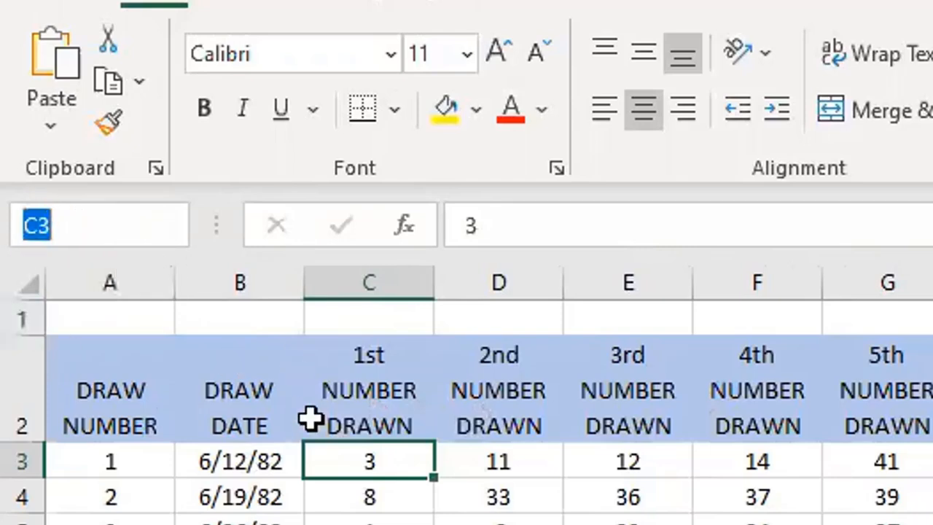
pyautogui.write('h')
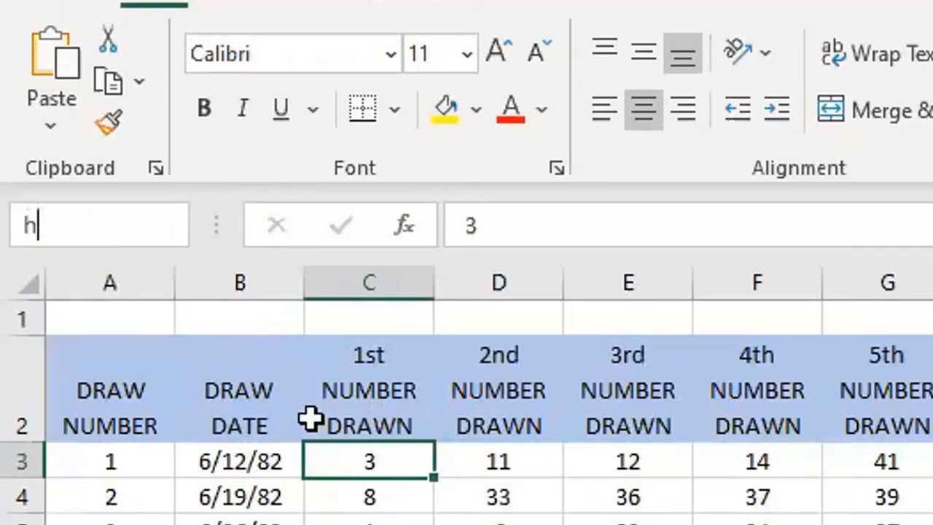
pyautogui.write('3000')
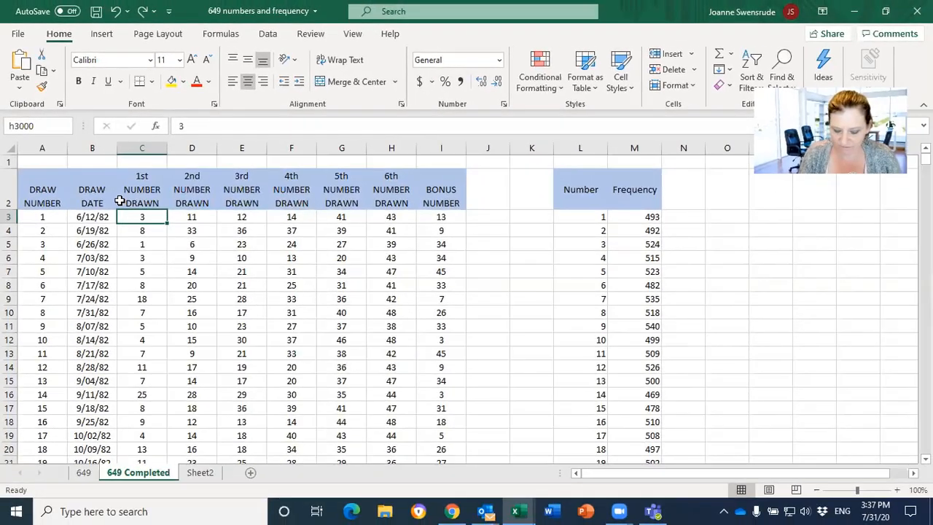
pyautogui.press('Return')
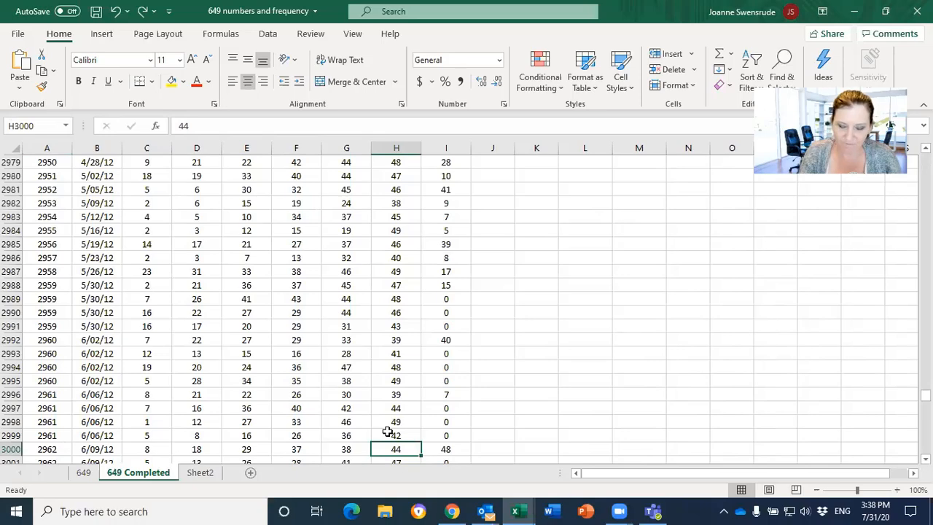
pyautogui.hotkey('ctrl', 'Home')
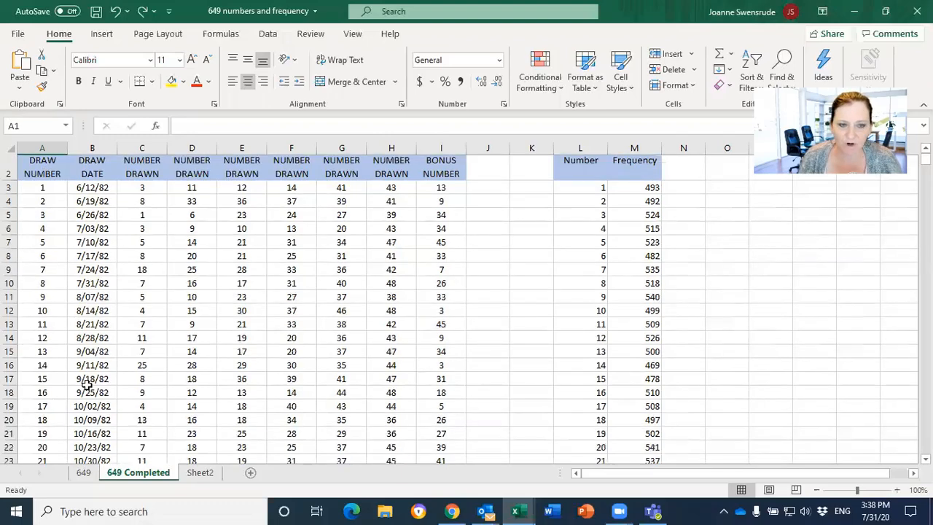
# Find the first draw of 1983 in the draw dates and select its draw number cell, A32
pyautogui.click(92, 217)
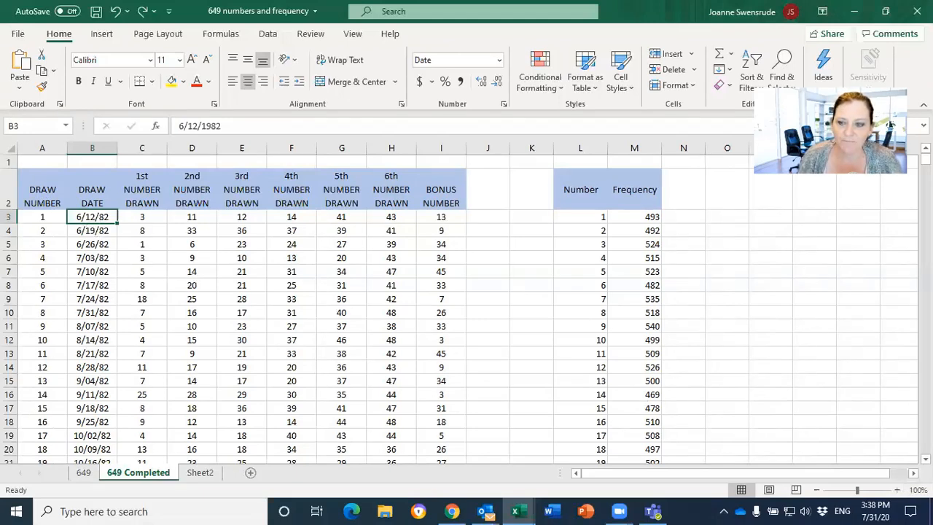
pyautogui.scroll(-5, 399, 316)
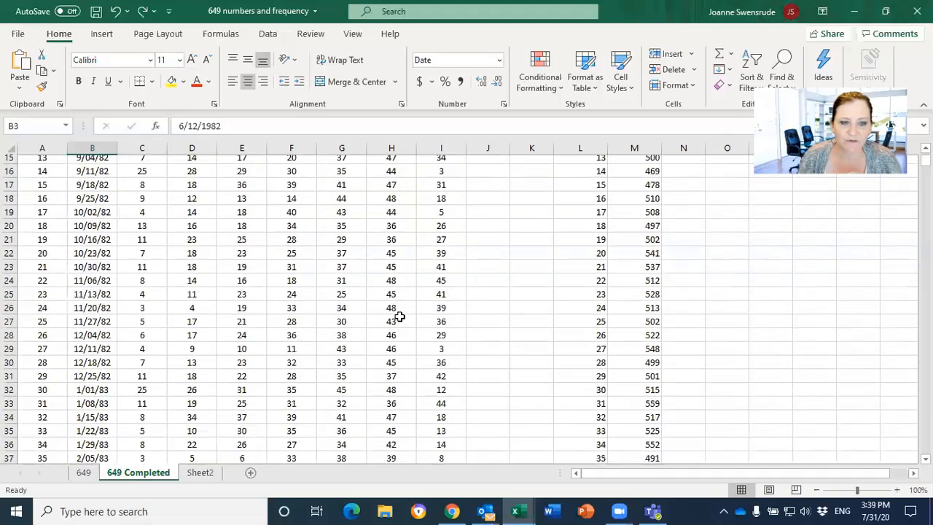
pyautogui.scroll(-2, 399, 316)
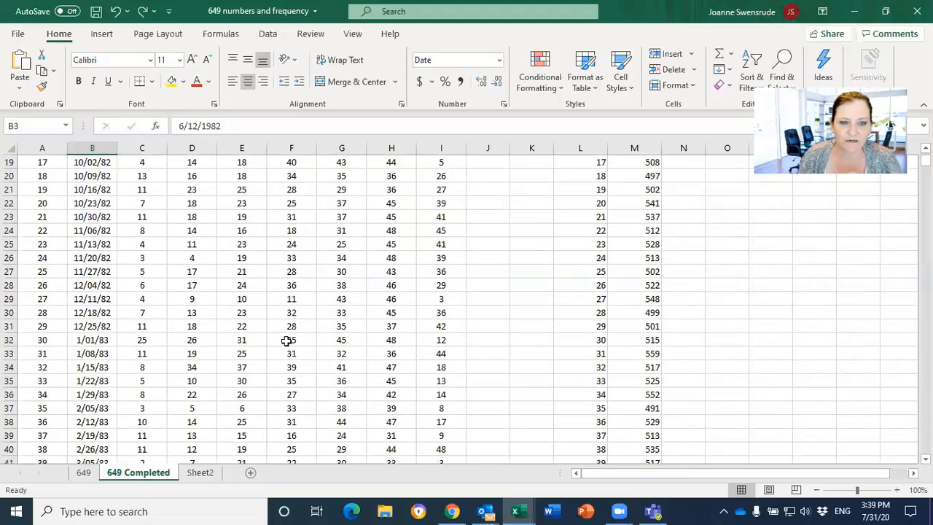
pyautogui.click(47, 342)
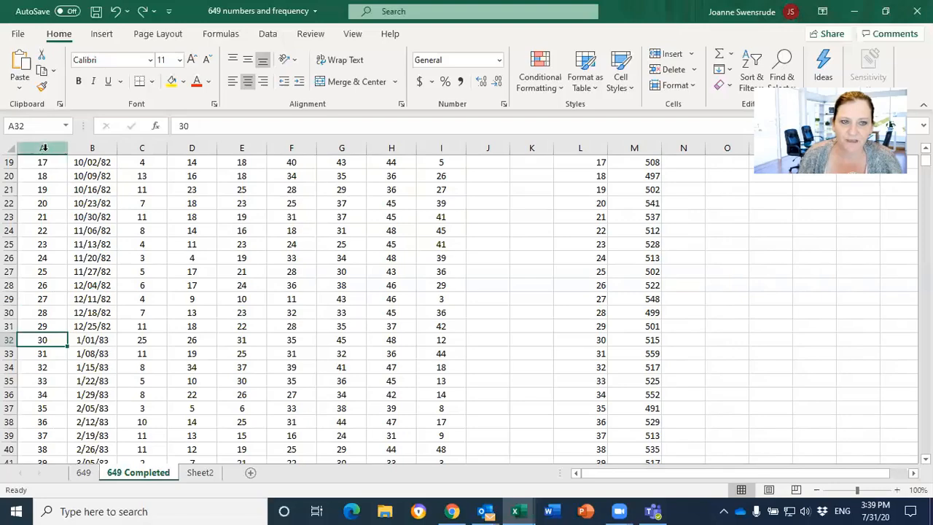
# Try to name cell A32 as 1983
pyautogui.click(39, 126)
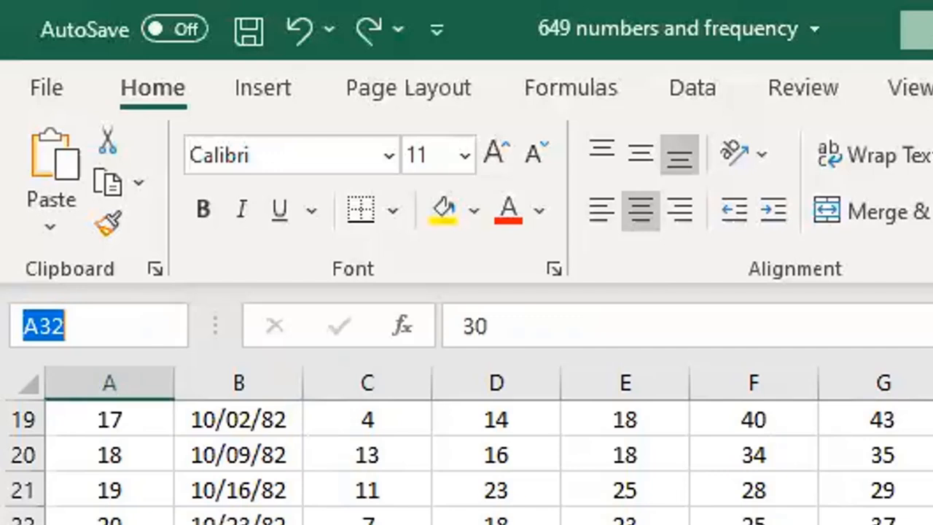
pyautogui.write('198')
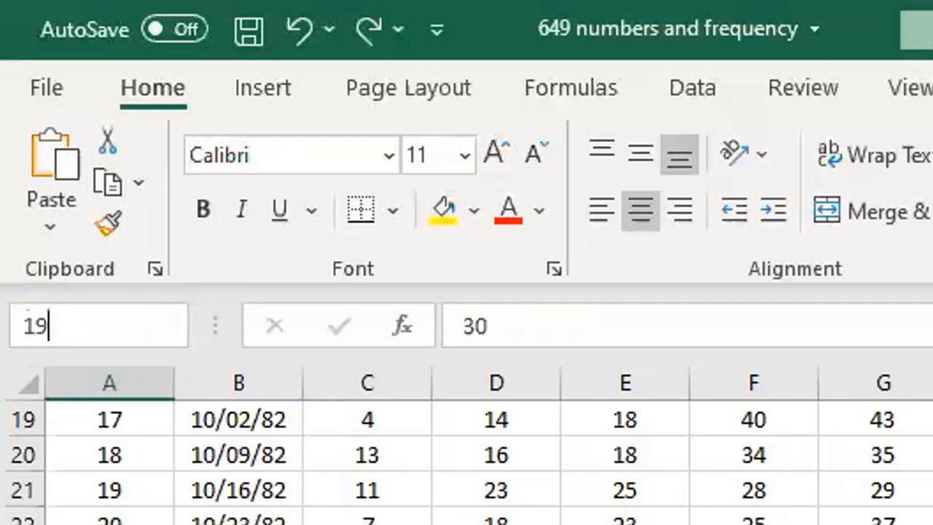
pyautogui.write('3')
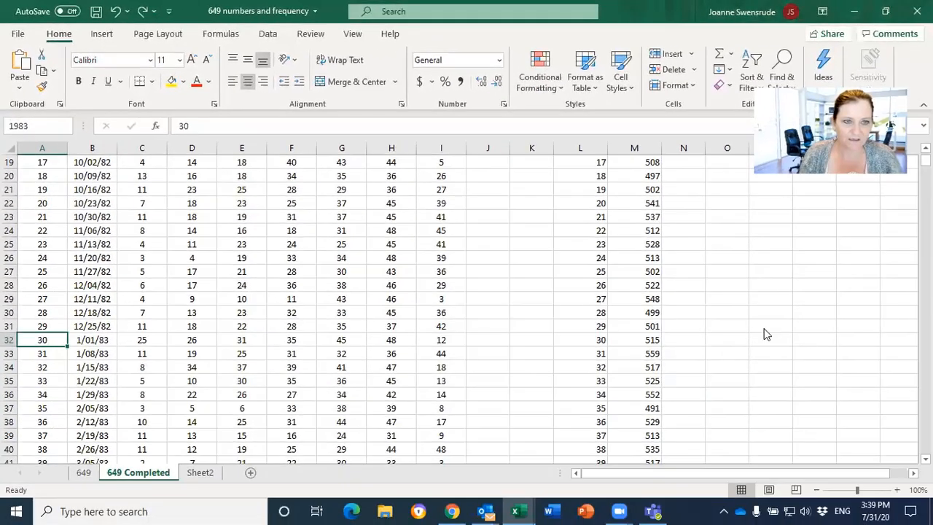
pyautogui.press('Return')
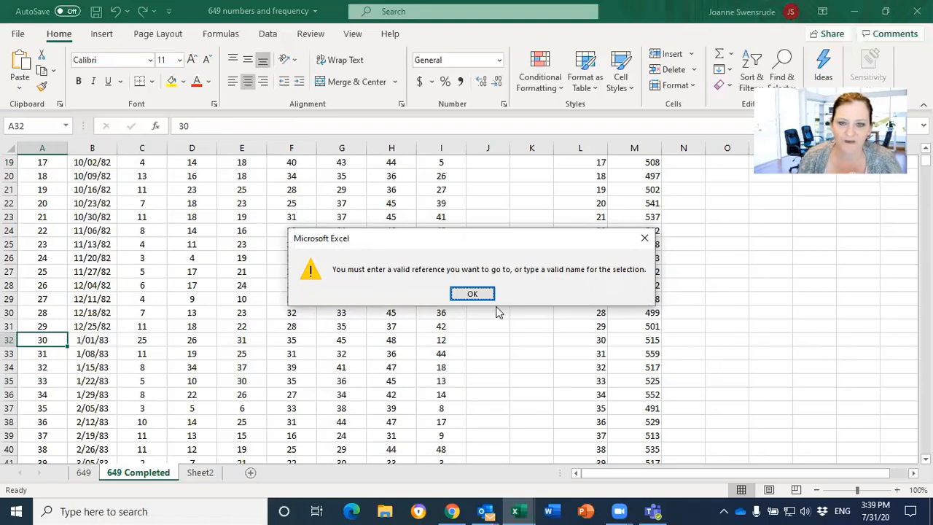
pyautogui.click(473, 293)
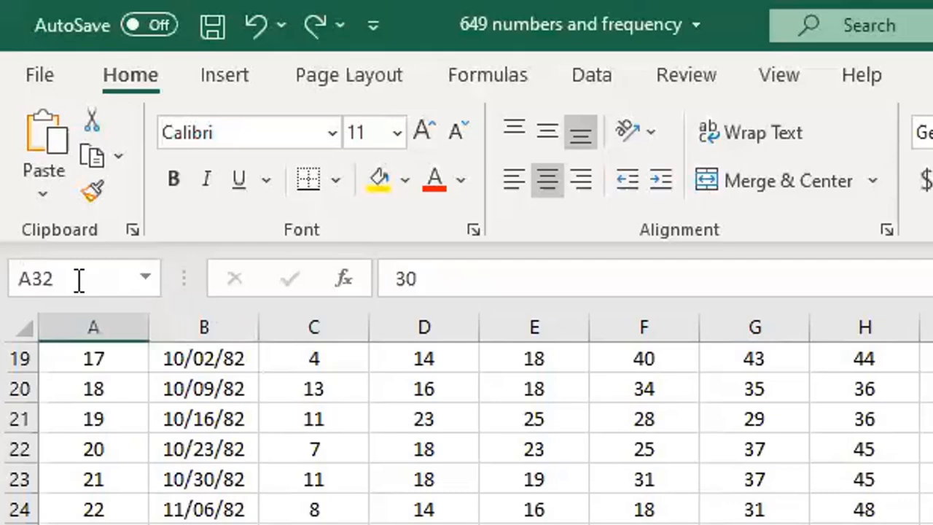
# Give cell A32 the name year1983
pyautogui.click(38, 126)
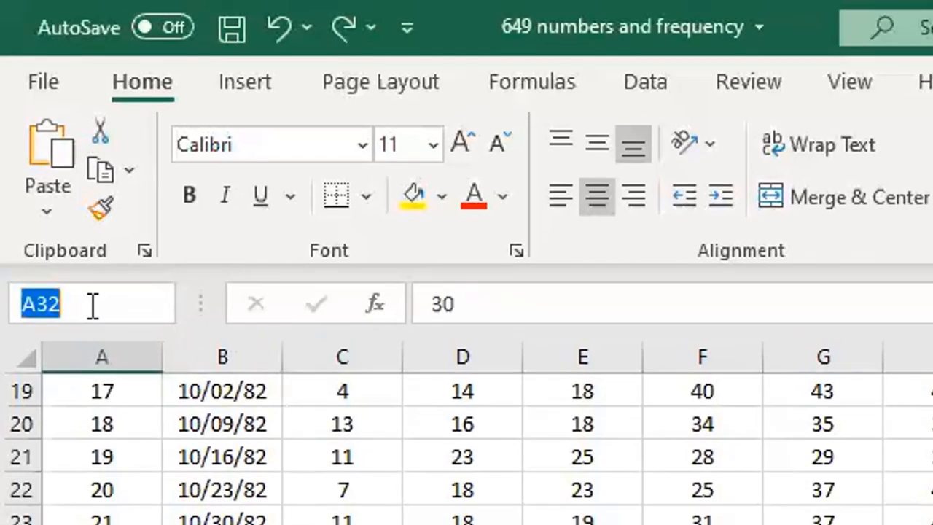
pyautogui.write('year')
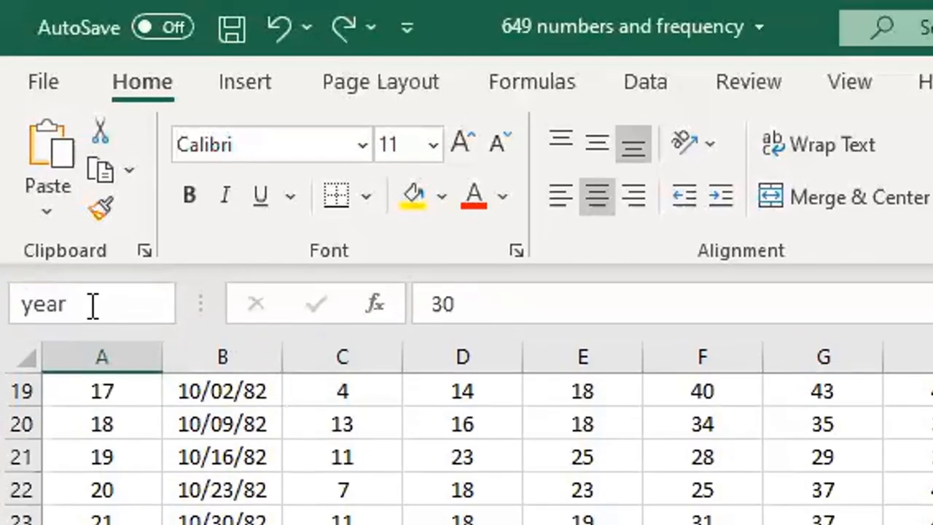
pyautogui.write('1983')
pyautogui.press('Return')
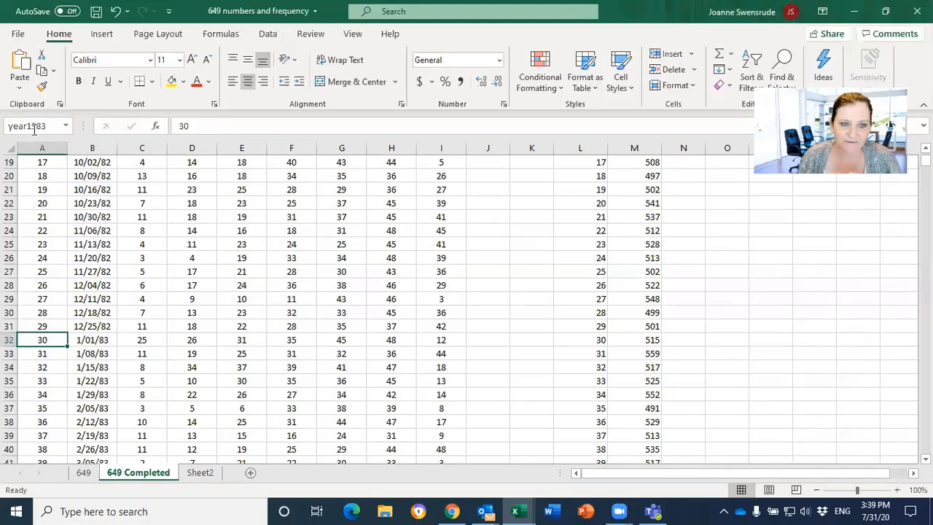
# Name the draw number cell of the first 1984 draw, A85, as year1984
pyautogui.scroll(-7, 124, 348)
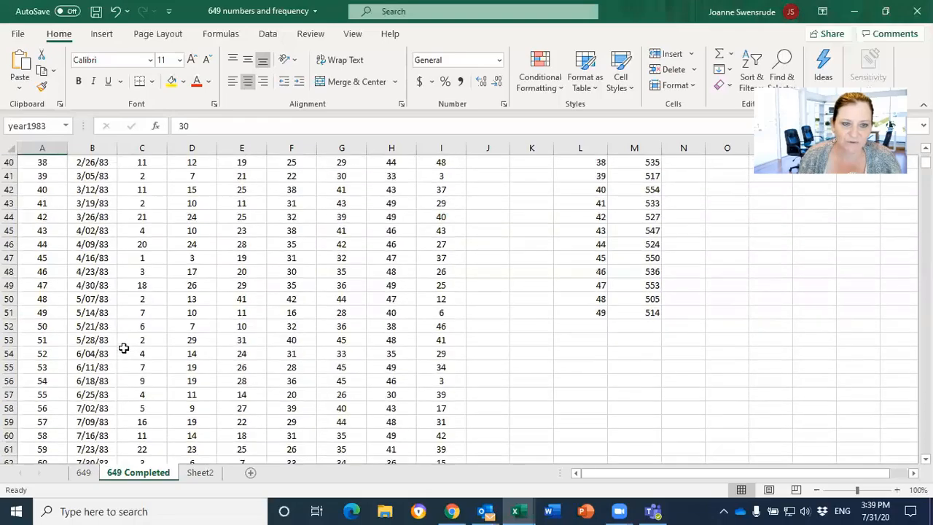
pyautogui.scroll(-7, 124, 348)
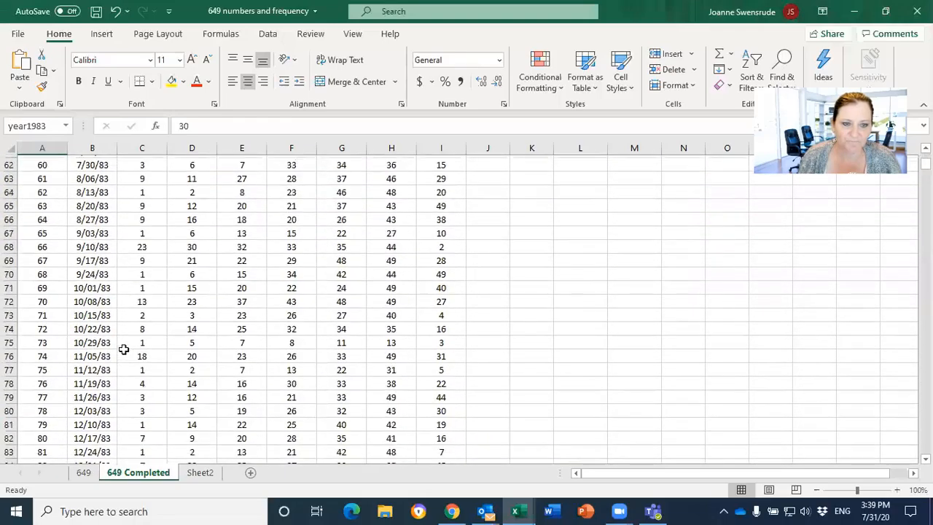
pyautogui.scroll(-3, 124, 348)
pyautogui.click(42, 368)
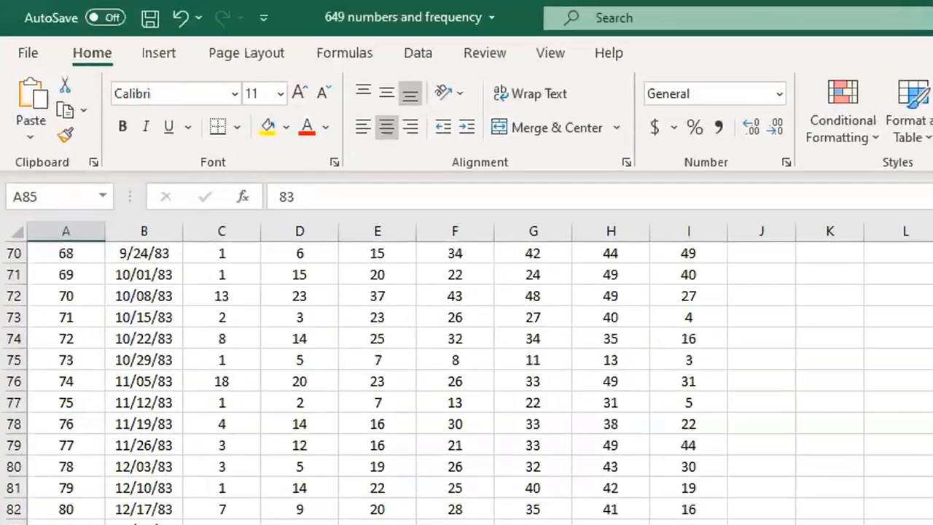
pyautogui.click(66, 191)
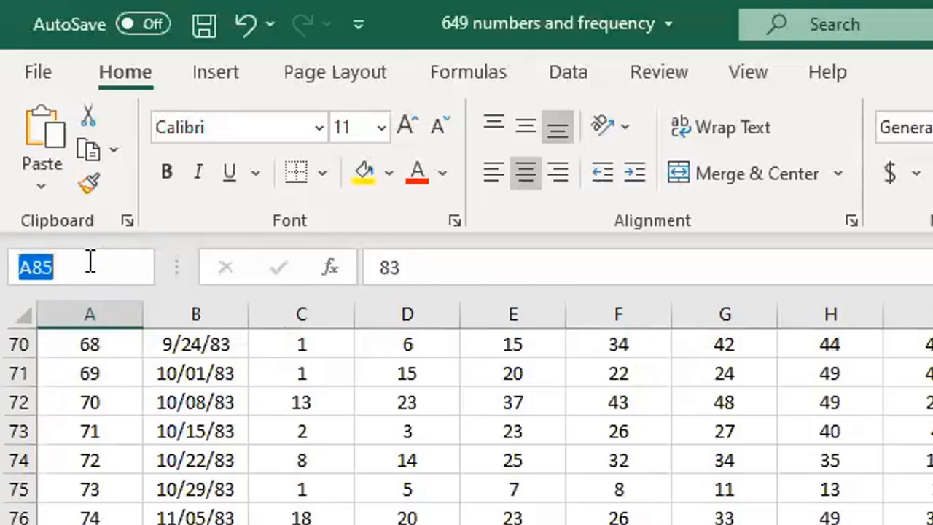
pyautogui.write('year1')
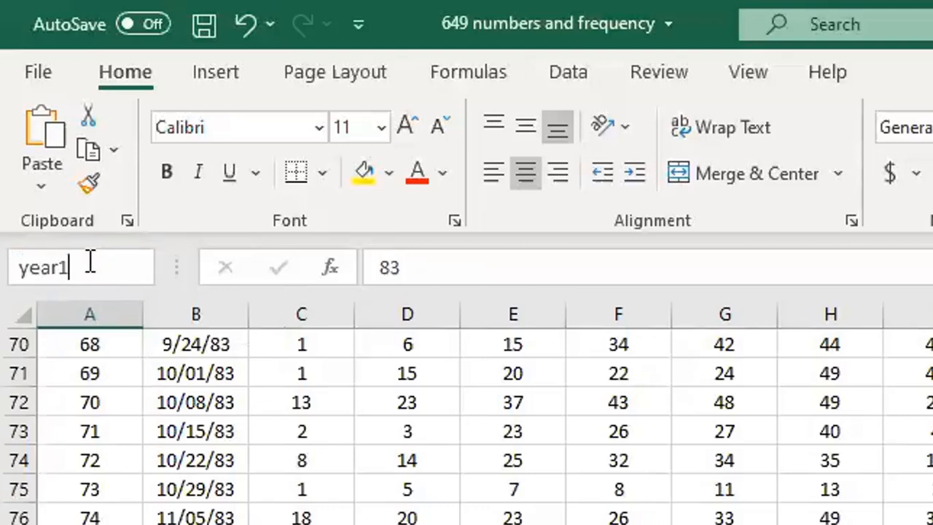
pyautogui.write('983')
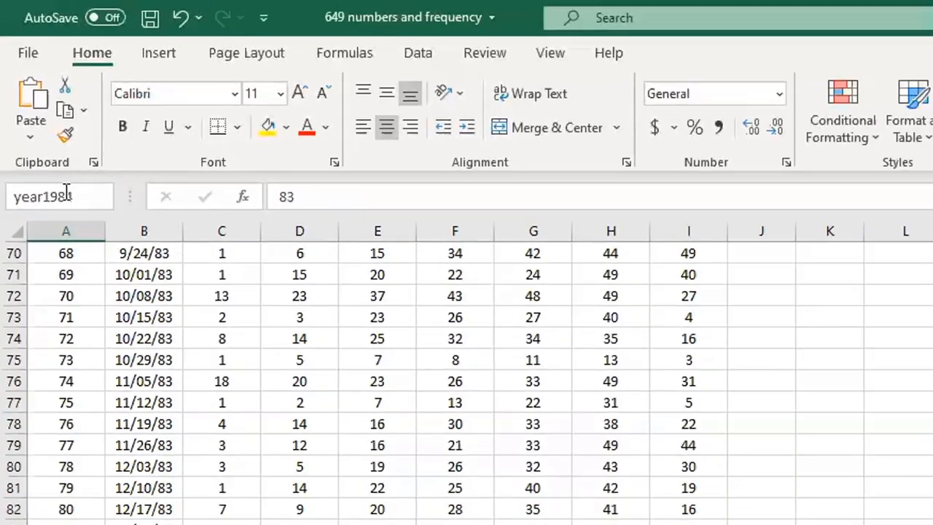
pyautogui.press('Return')
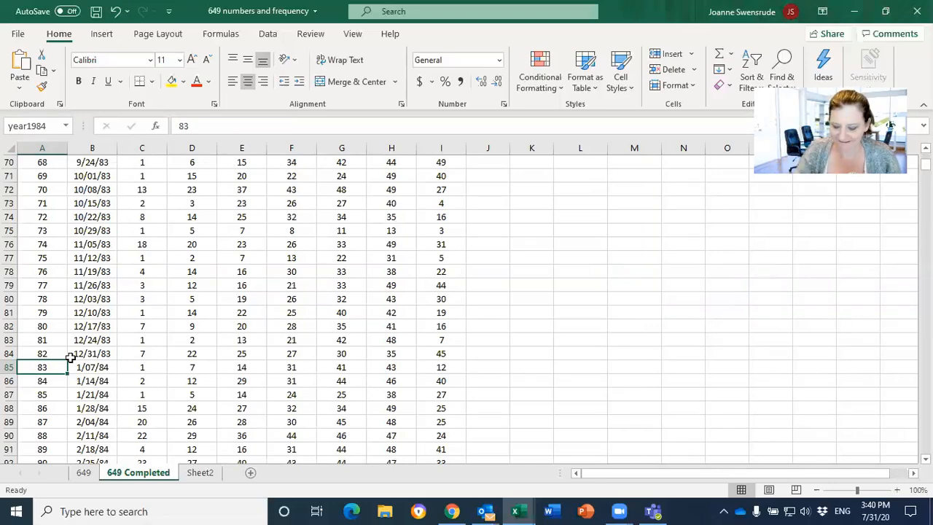
# Return to the top of the sheet and jump to the named cells year1983 and year1984
pyautogui.hotkey('ctrl', 'Home')
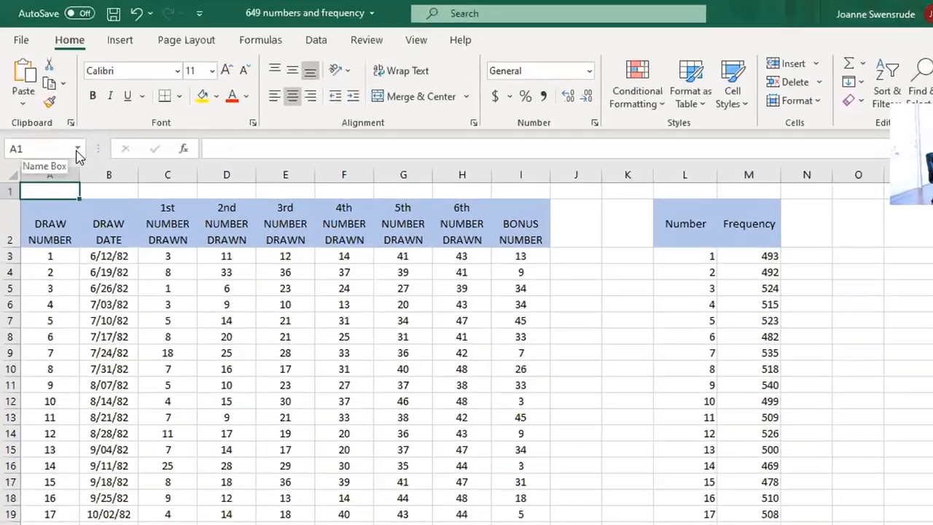
pyautogui.click(77, 151)
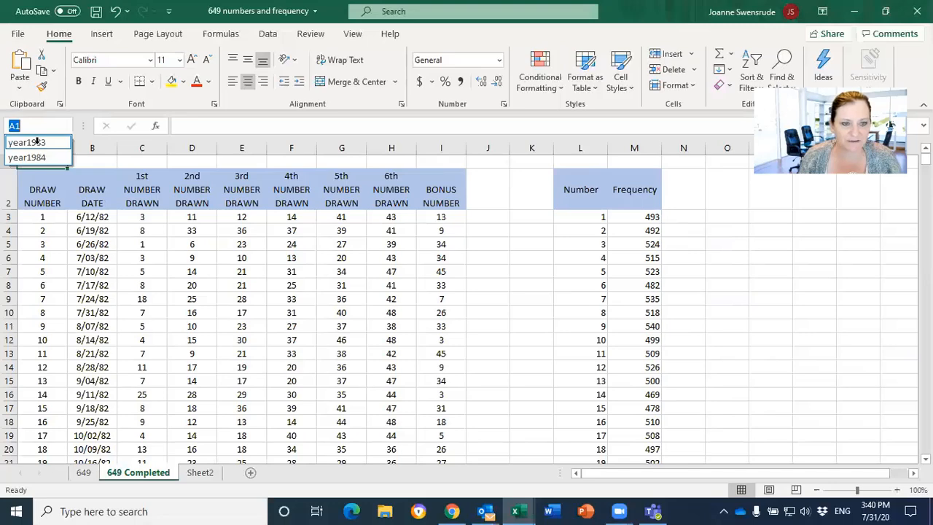
pyautogui.click(37, 142)
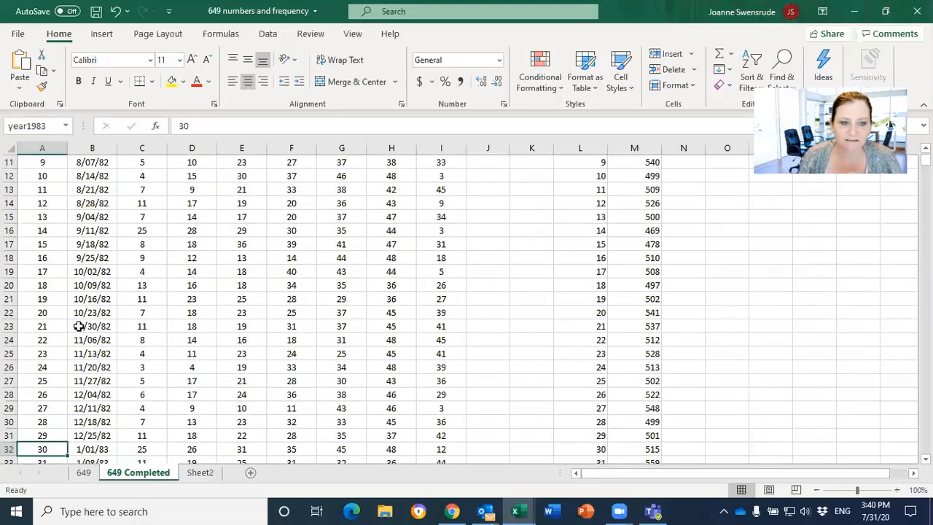
pyautogui.click(65, 126)
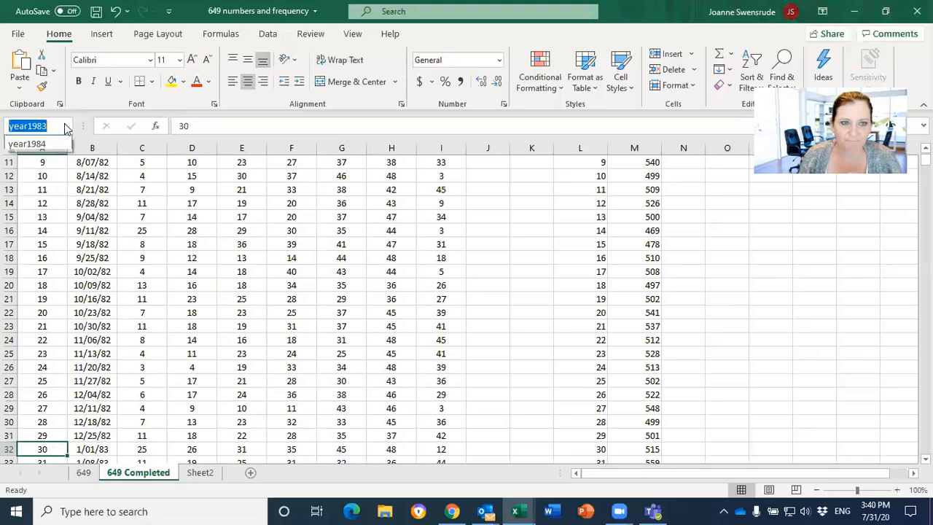
pyautogui.click(56, 157)
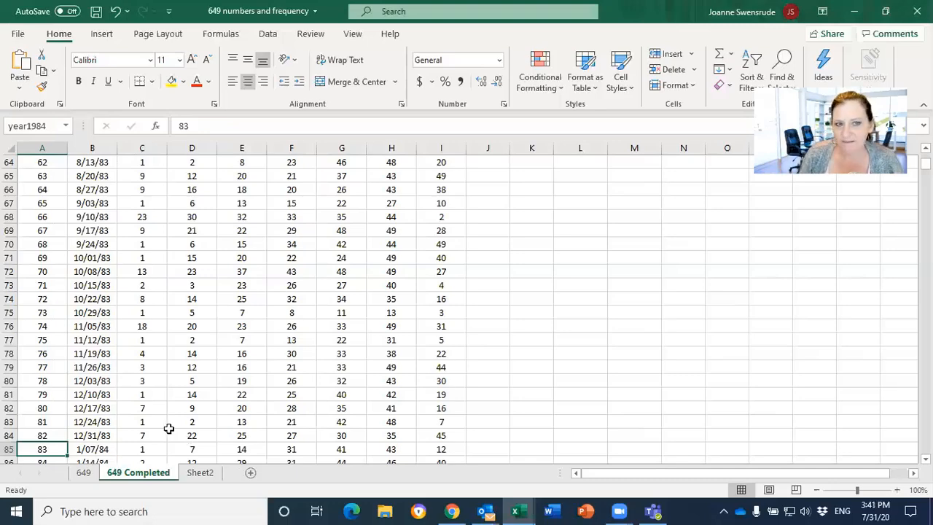
# From cell B4 on Sheet2, jump to the named cell year1984
pyautogui.click(209, 475)
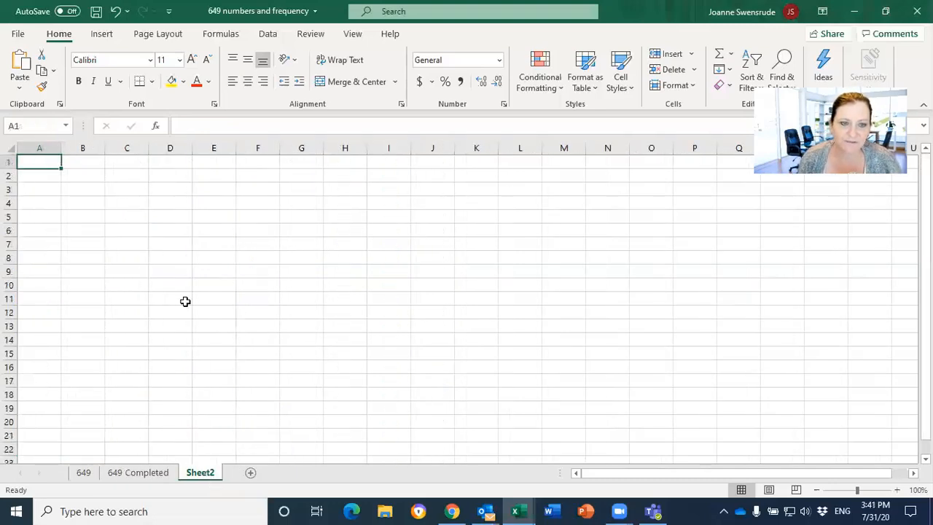
pyautogui.click(90, 204)
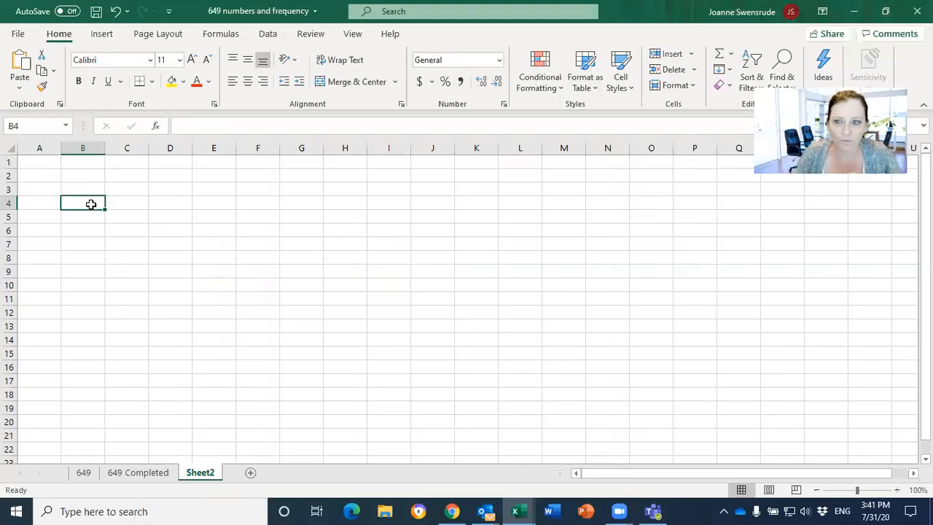
pyautogui.click(66, 127)
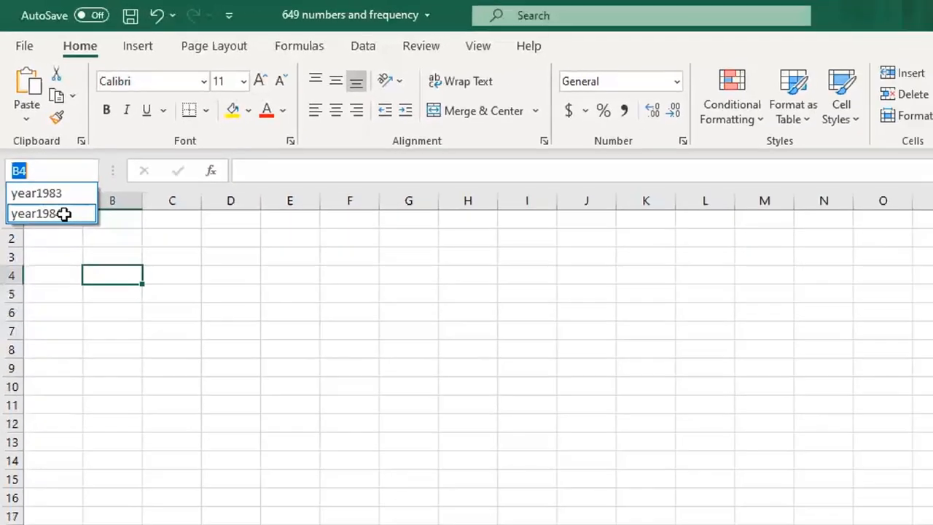
pyautogui.click(93, 307)
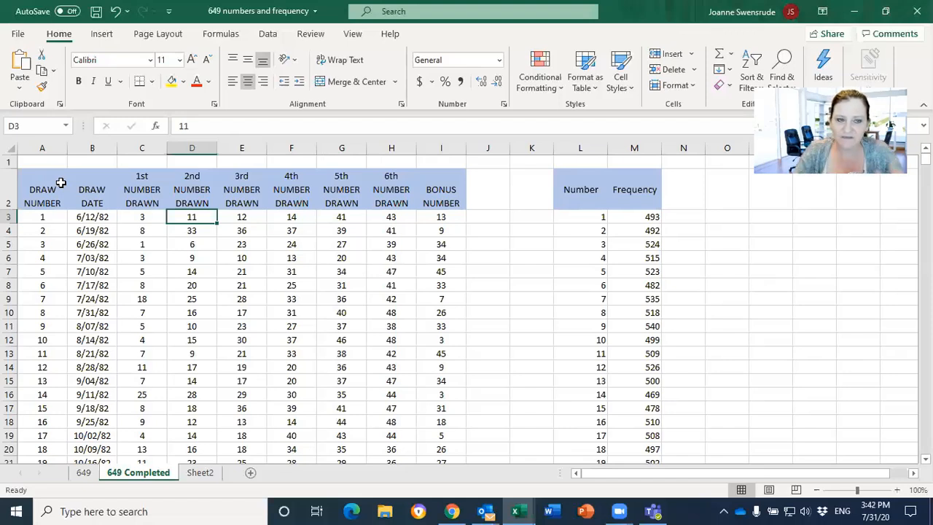
# Select a block of cells in the draw table, and finish with only cell E9 selected
pyautogui.click(114, 221)
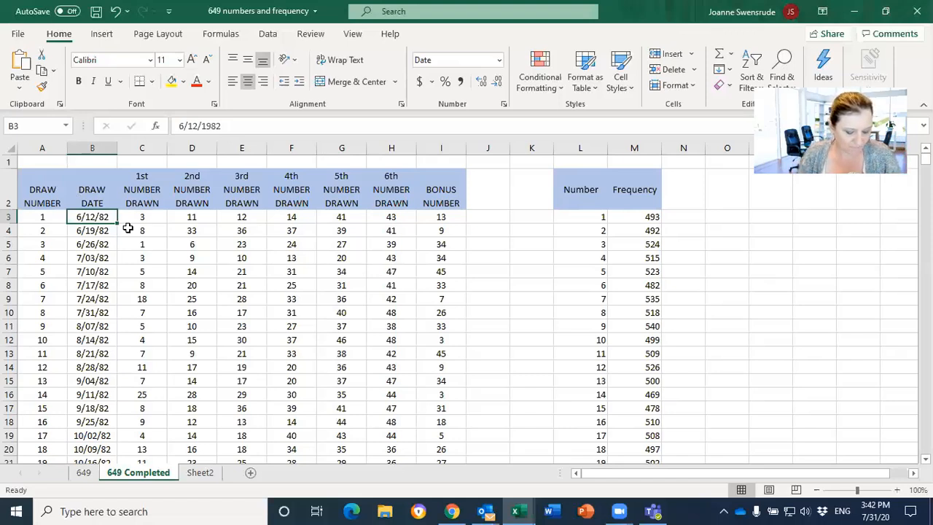
pyautogui.moveTo(42, 192); pyautogui.dragTo(431, 439)
pyautogui.click(228, 295)
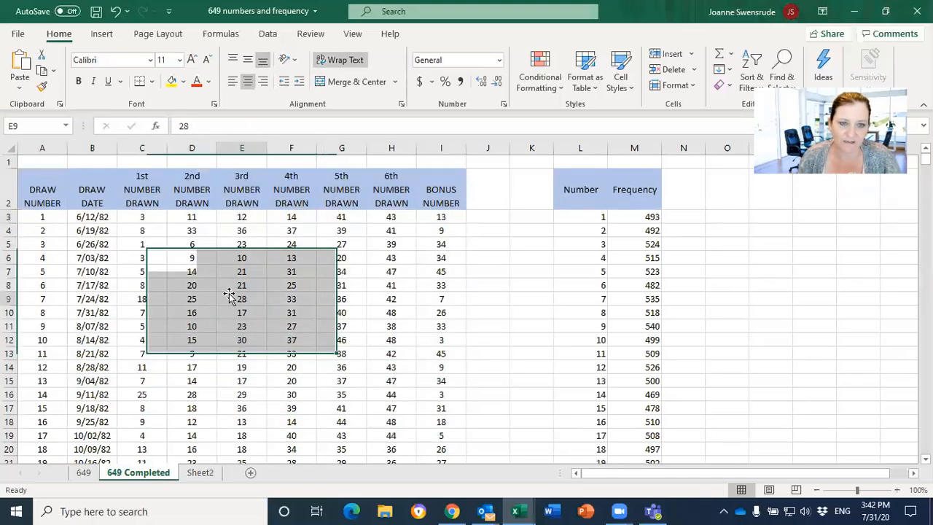
# Select the entire draw table around cell E9, from its header row through row 3661
pyautogui.hotkey('ctrl', 'a')
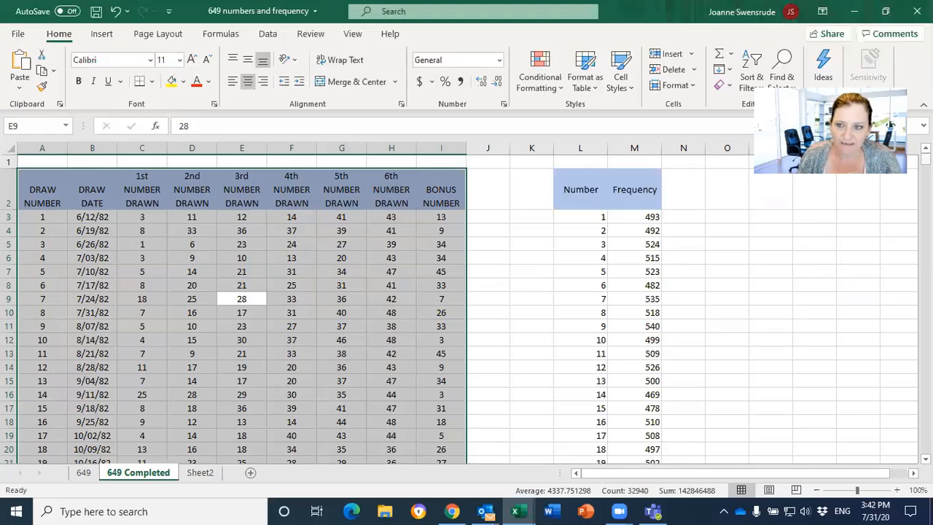
pyautogui.moveTo(925, 159); pyautogui.dragTo(926, 442)
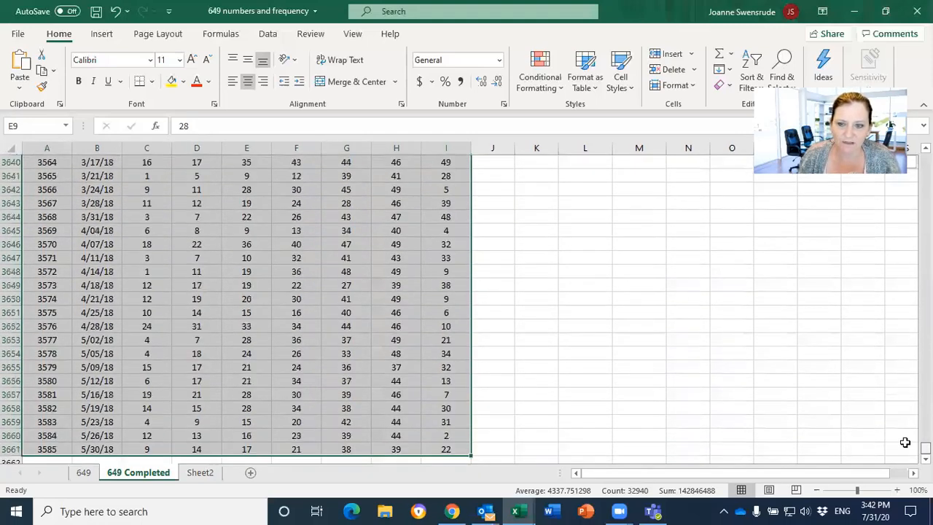
pyautogui.scroll(-3, 445, 326)
pyautogui.scroll(-2, 446, 326)
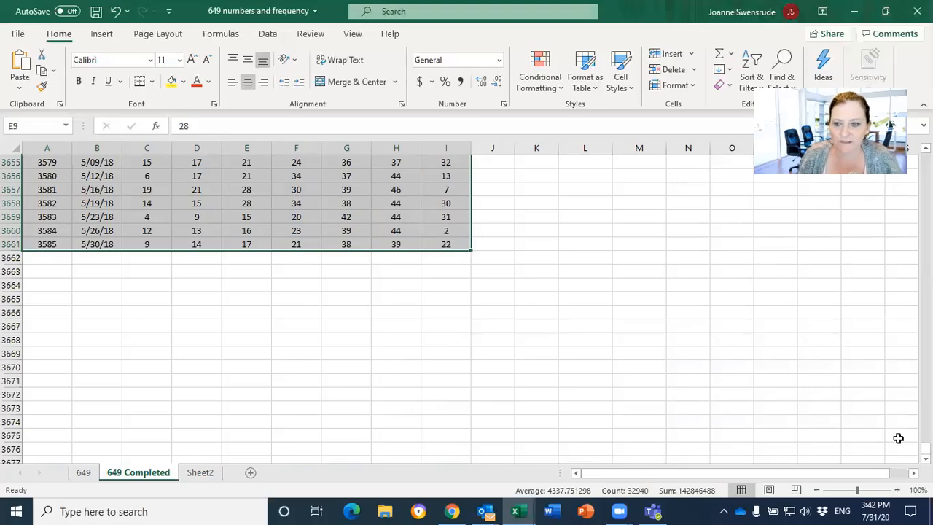
pyautogui.moveTo(924, 448); pyautogui.dragTo(925, 159)
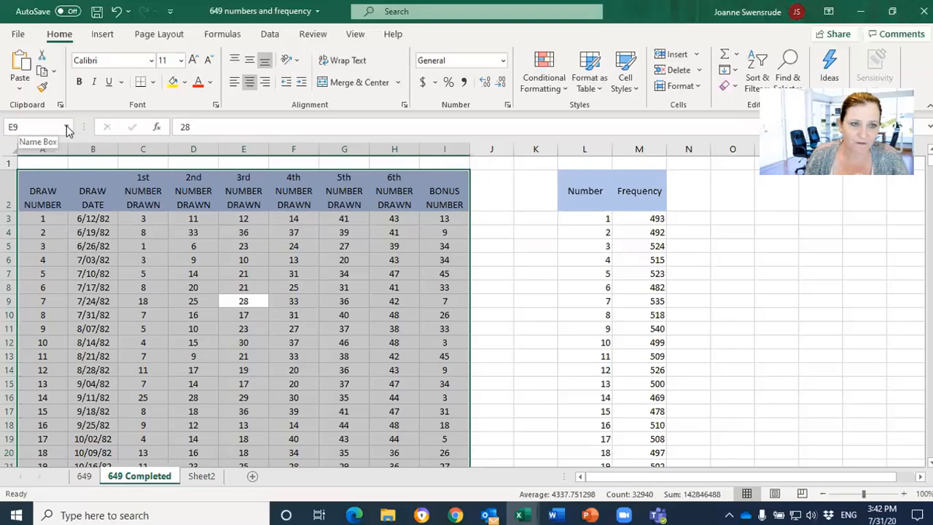
# Name the selected draw table range winning_numbers
pyautogui.click(64, 127)
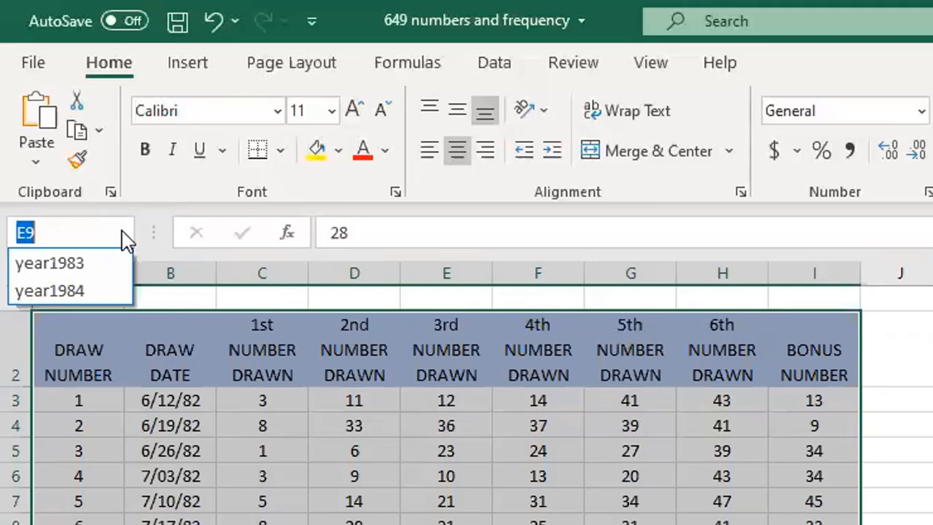
pyautogui.write('winn')
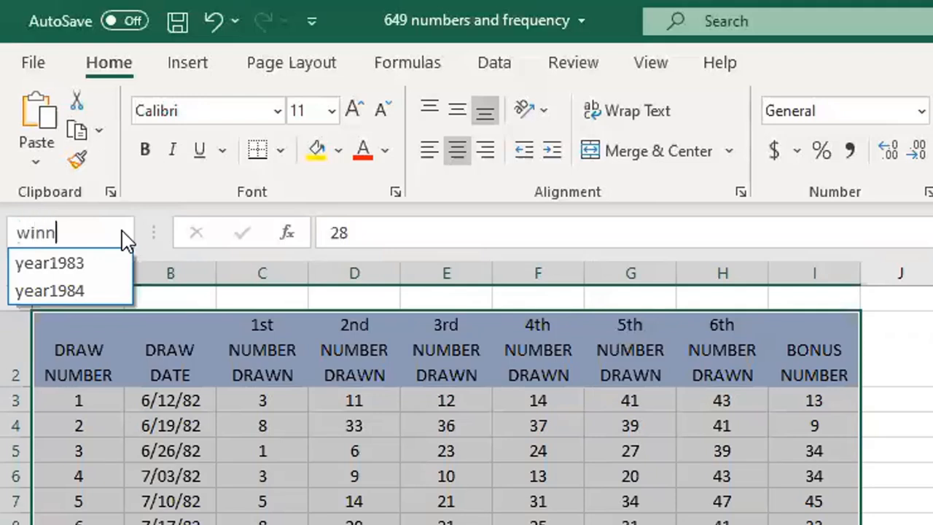
pyautogui.write('ing_nu')
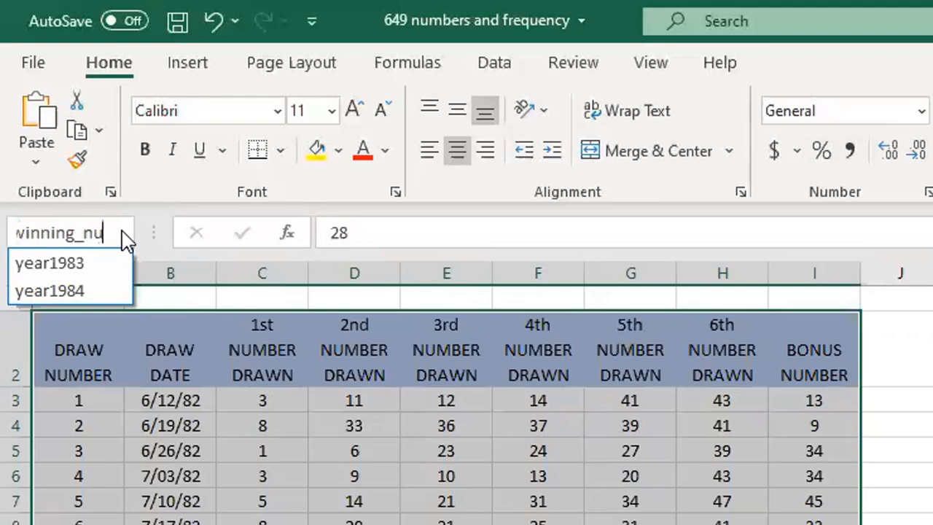
pyautogui.write('mbers')
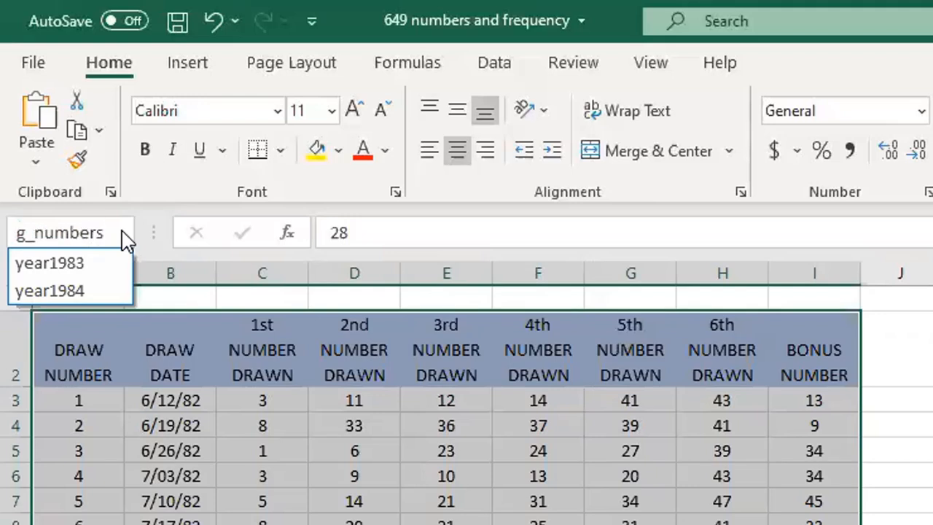
pyautogui.press('Return')
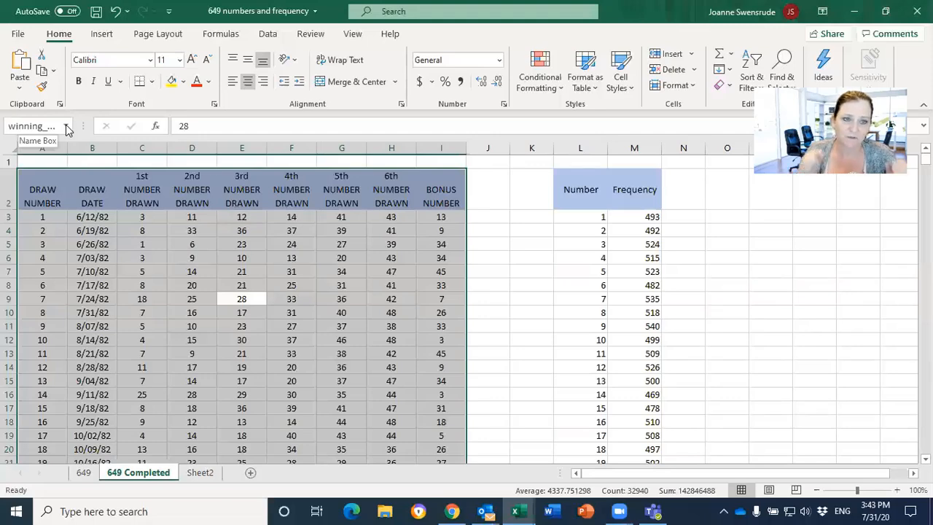
# Select the whole Number and Frequency table from cell L7 and name the range frequencies
pyautogui.click(583, 269)
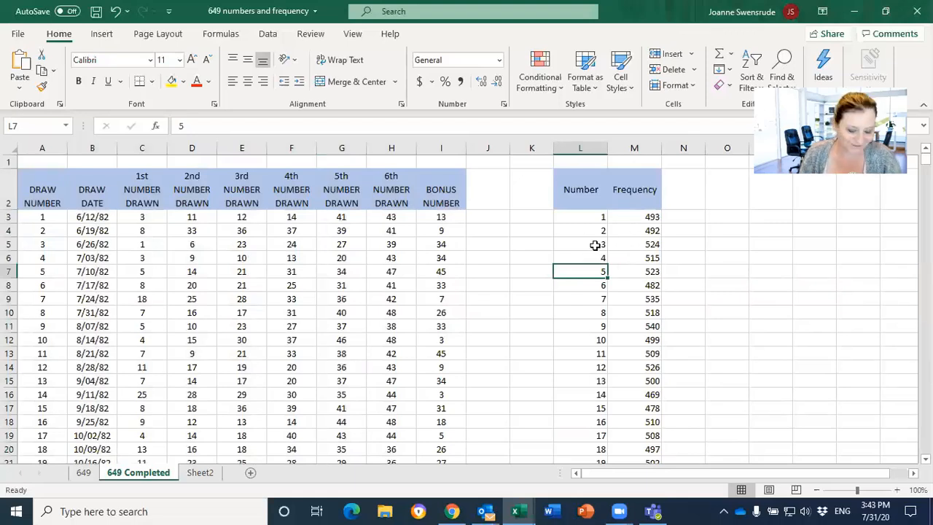
pyautogui.hotkey('ctrl', 'a')
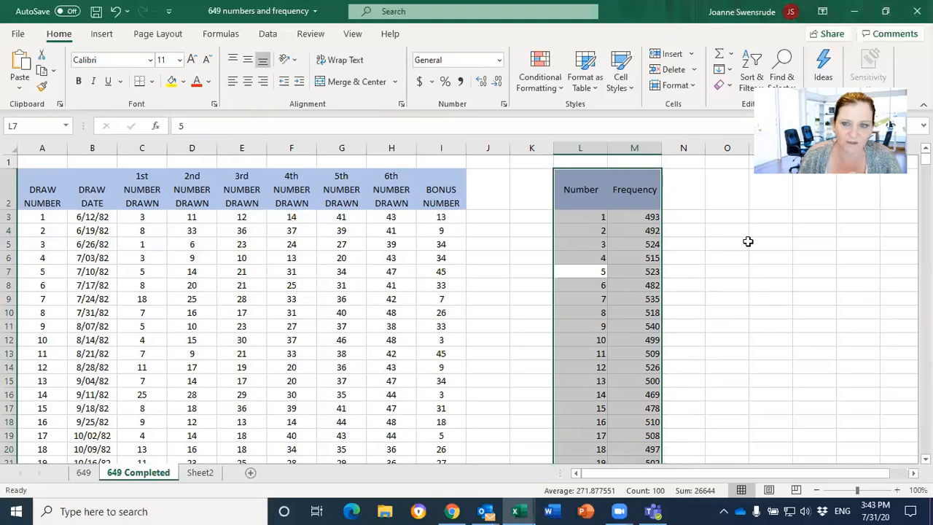
pyautogui.scroll(-13, 724, 304)
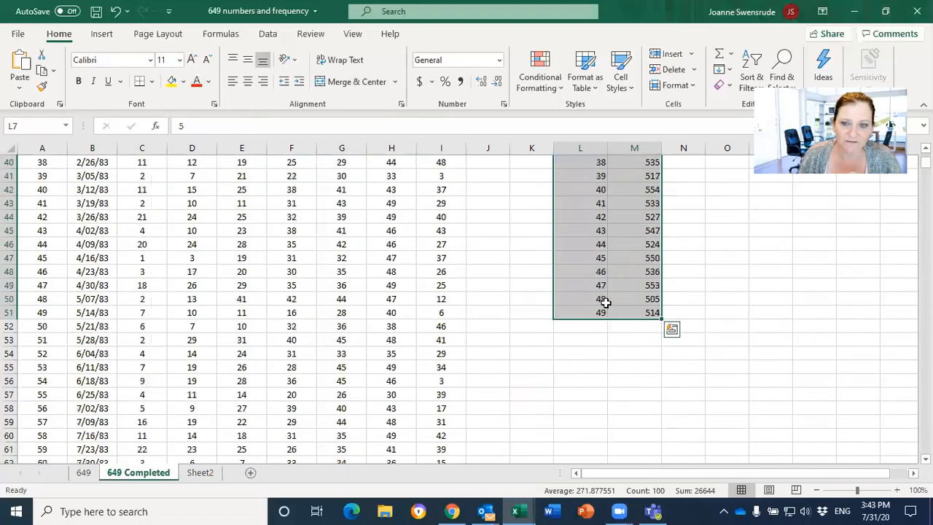
pyautogui.scroll(13, 714, 318)
pyautogui.click(56, 126)
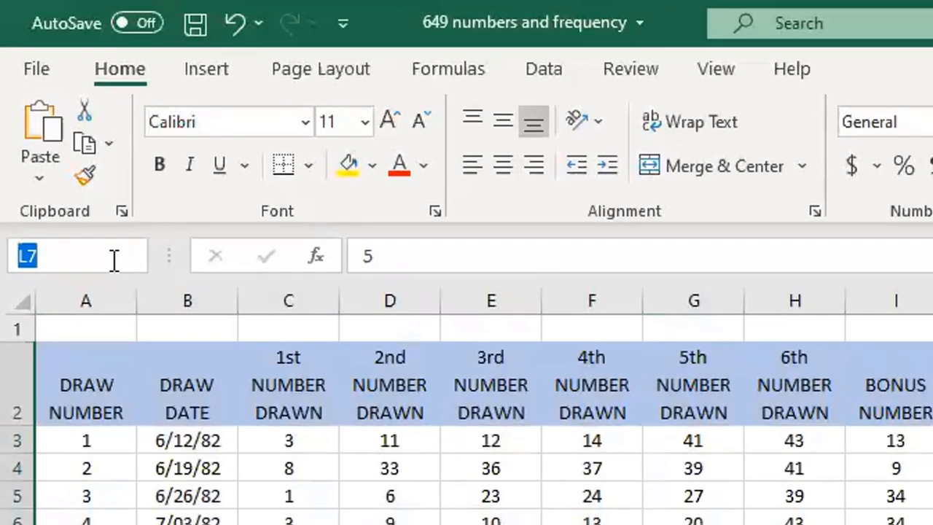
pyautogui.write('frequen')
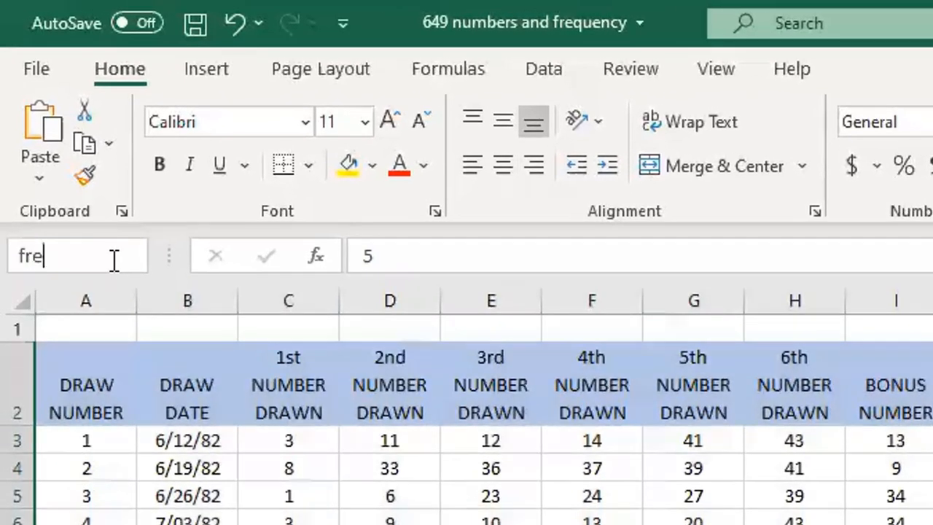
pyautogui.write('cies')
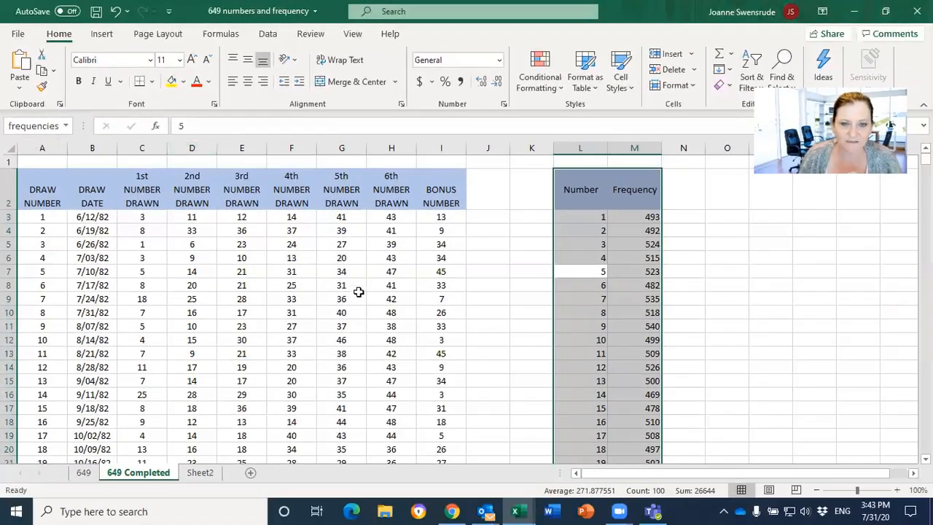
# From cell G9, select the named range frequencies
pyautogui.click(625, 518)
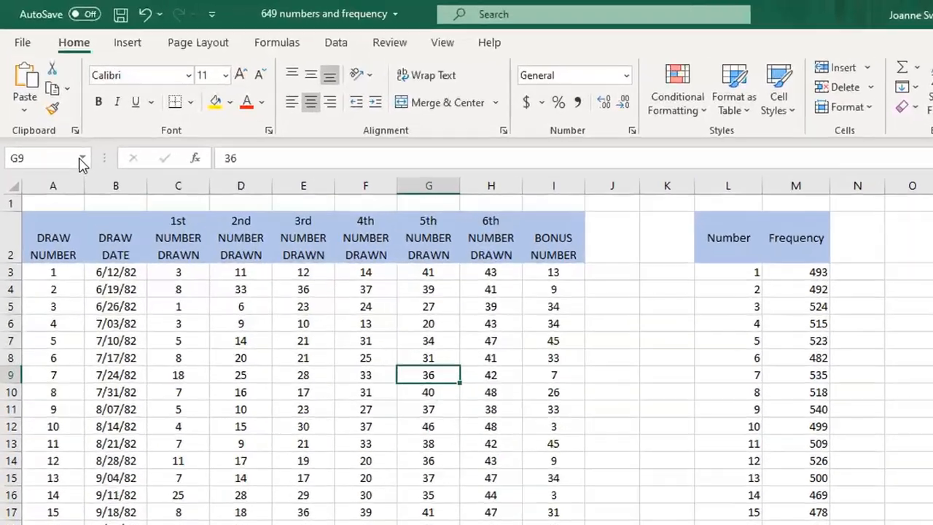
pyautogui.click(66, 129)
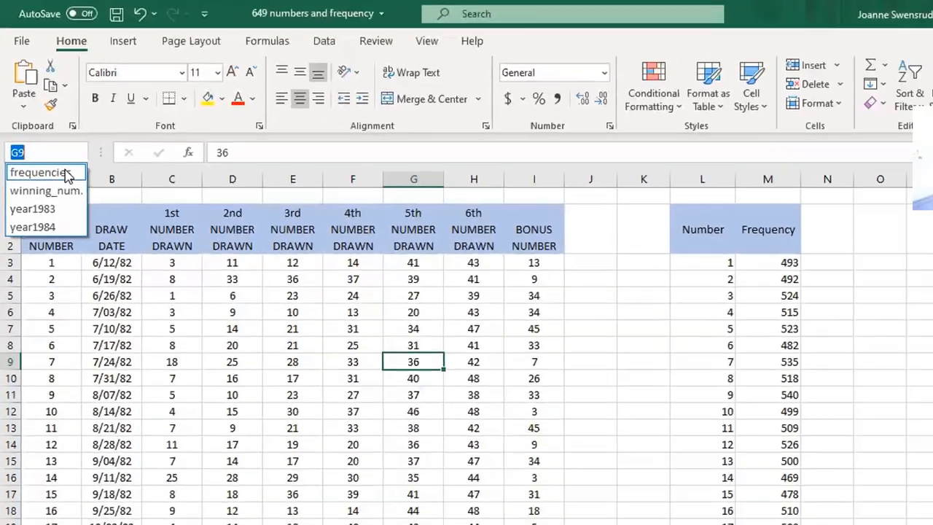
pyautogui.click(102, 267)
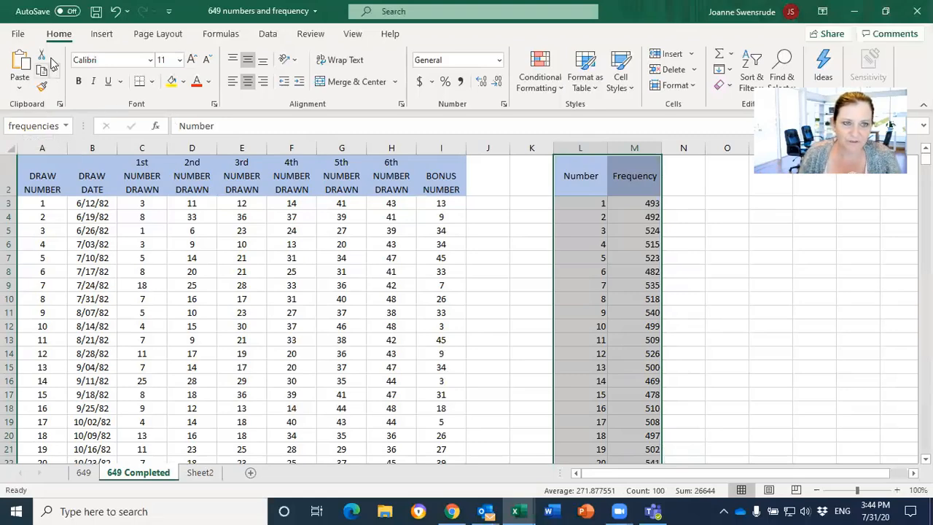
# Set printing to Print Selection so only the frequencies range is previewed, and return to the worksheet without printing
pyautogui.click(28, 36)
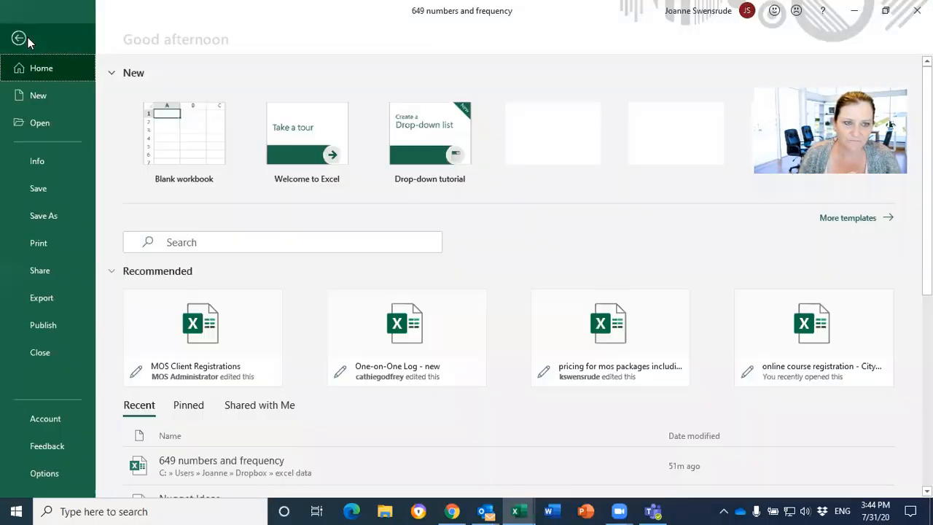
pyautogui.click(49, 243)
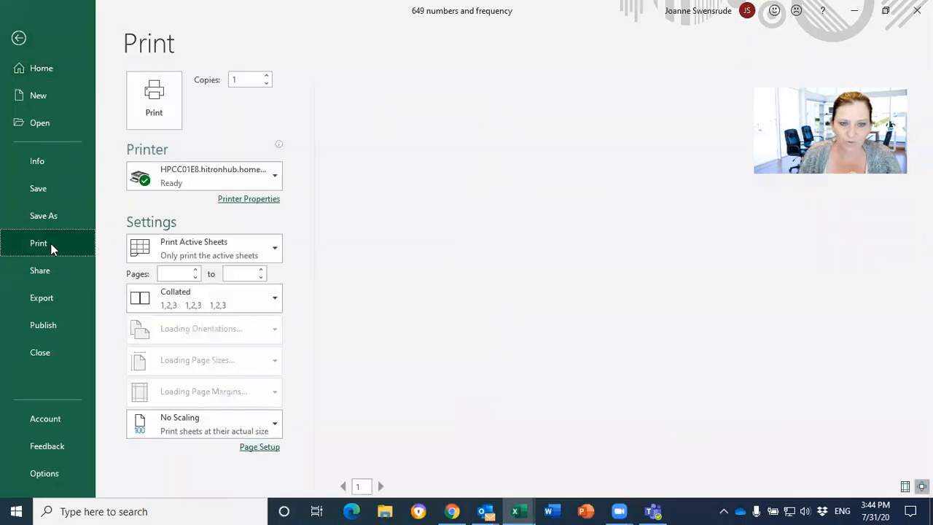
pyautogui.click(223, 253)
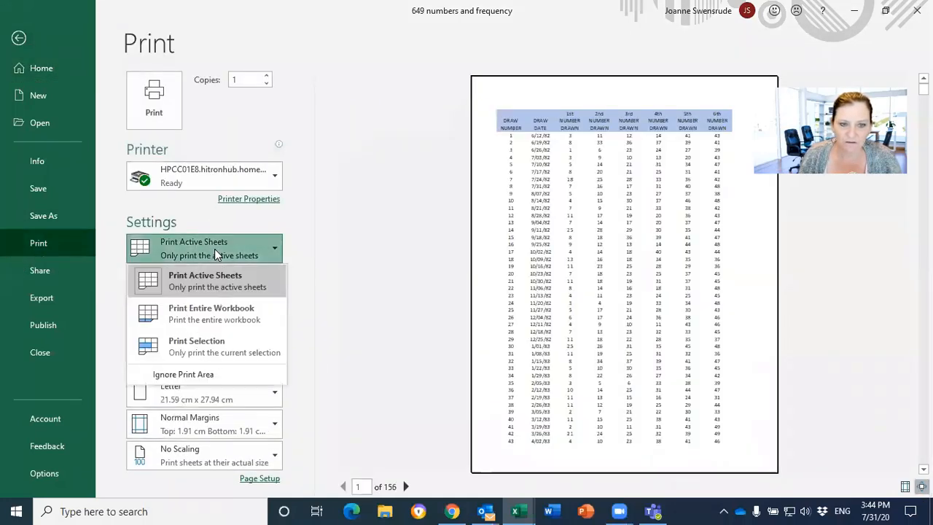
pyautogui.click(218, 345)
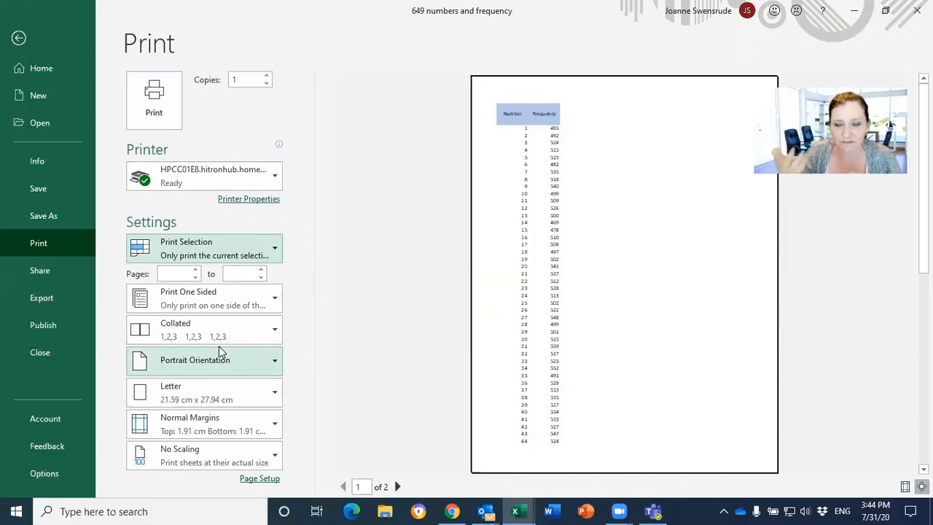
pyautogui.click(20, 39)
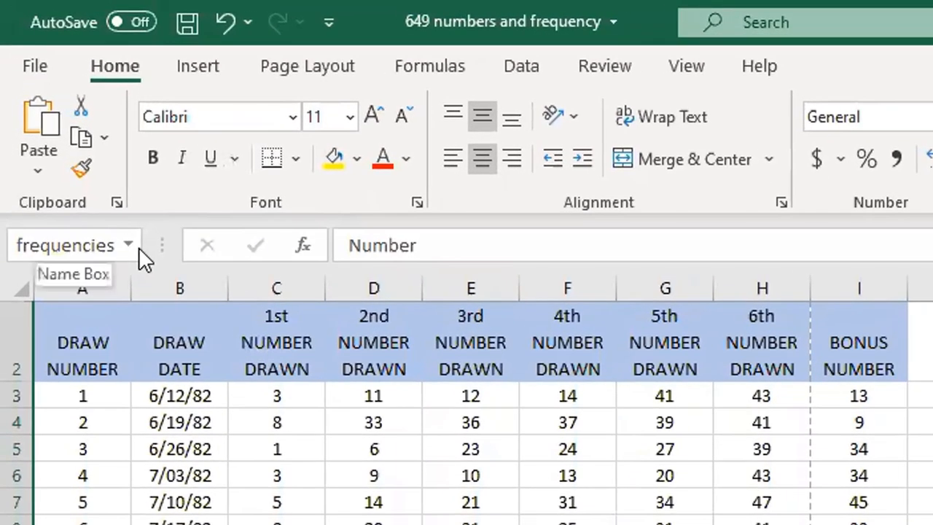
# Jump to the named range winning_numbers and from there to the named range frequencies
pyautogui.click(71, 128)
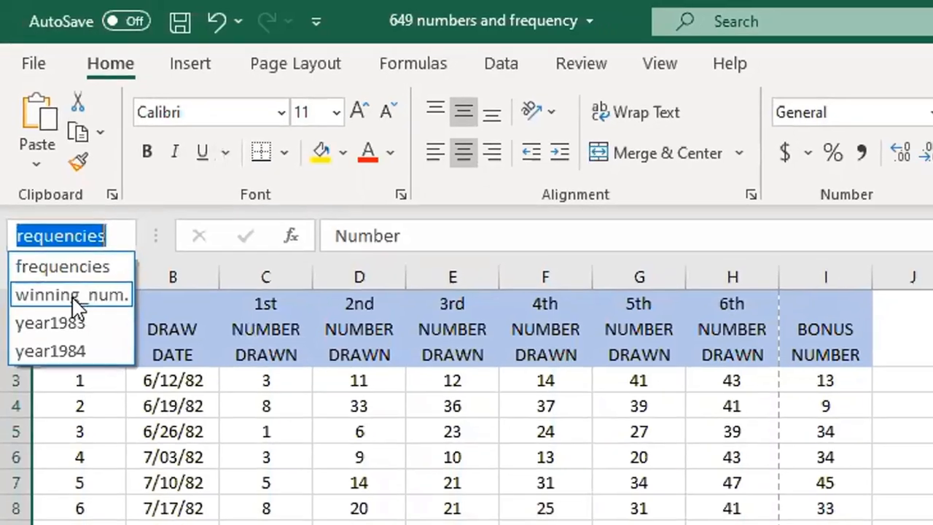
pyautogui.click(74, 295)
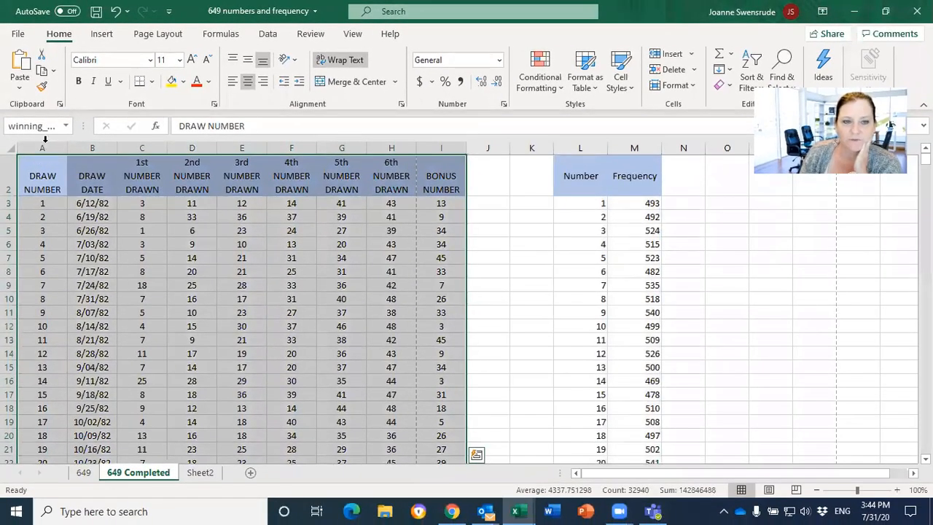
pyautogui.click(67, 126)
pyautogui.click(53, 143)
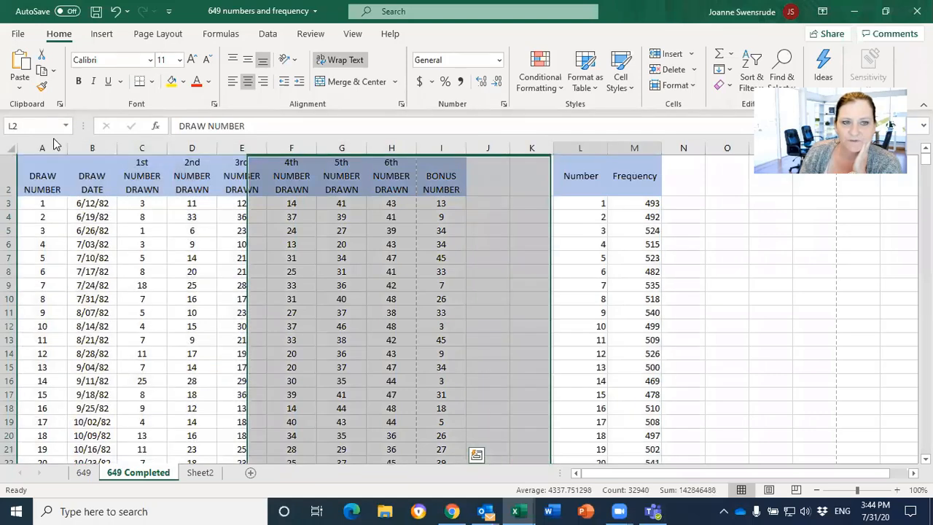
# Jump to the named cells year1983 and year1984, and return to cell A1
pyautogui.click(68, 125)
pyautogui.click(34, 173)
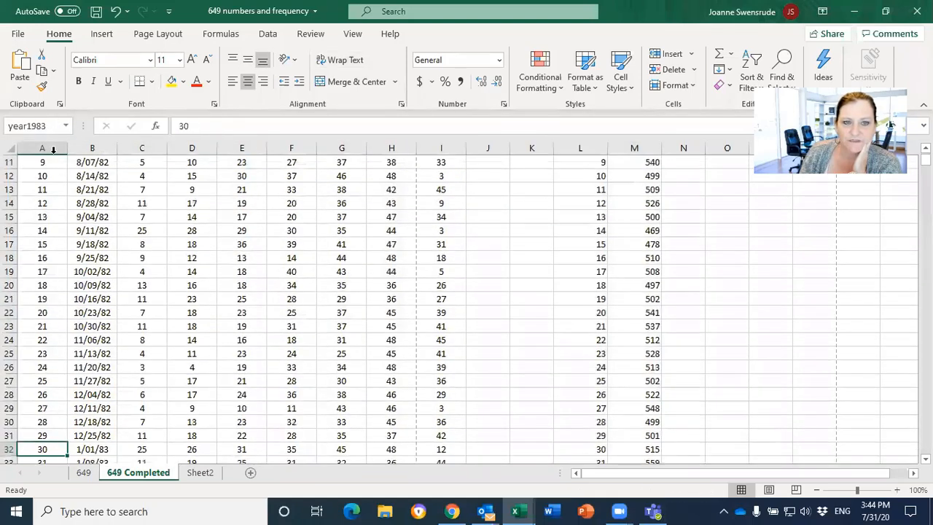
pyautogui.click(68, 126)
pyautogui.click(33, 188)
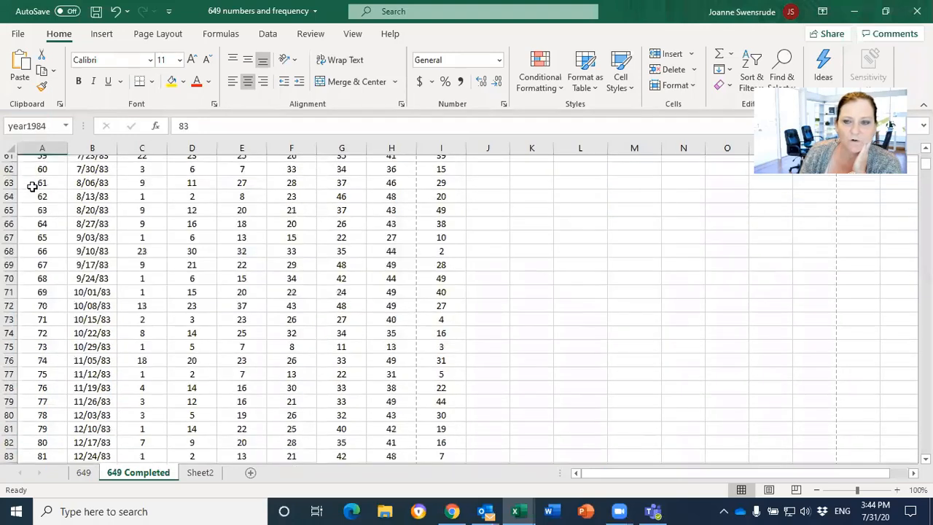
pyautogui.scroll(8, 227, 353)
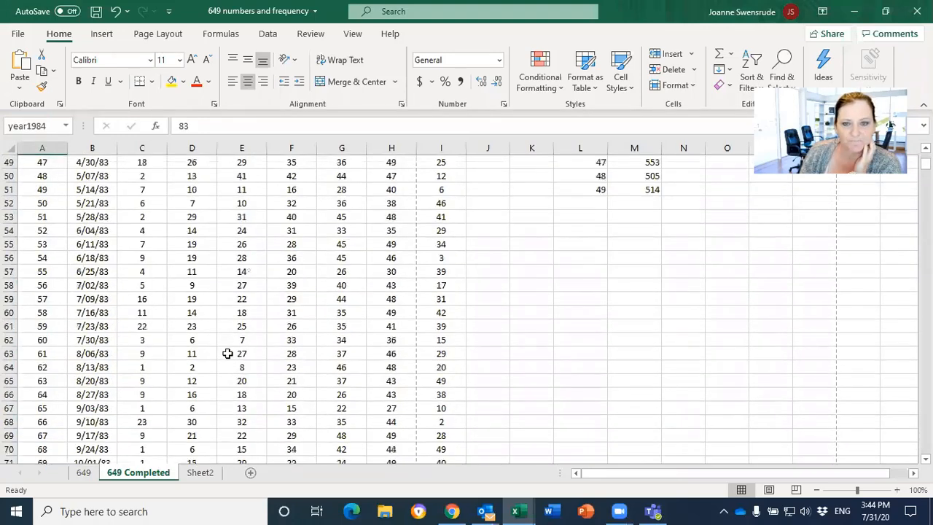
pyautogui.hotkey('ctrl', 'Home')
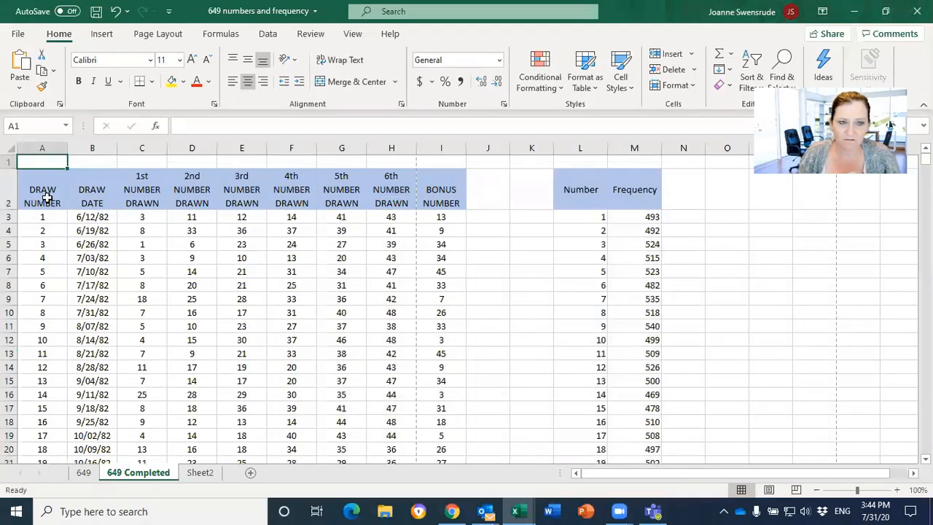
pyautogui.moveTo(45, 198); pyautogui.dragTo(614, 510)
pyautogui.moveTo(613, 511); pyautogui.dragTo(613, 511)
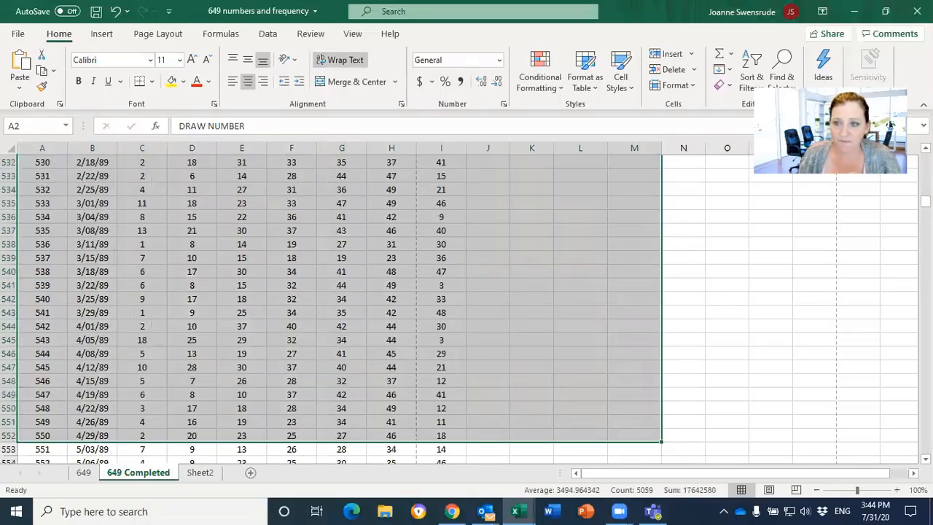
pyautogui.moveTo(925, 202); pyautogui.dragTo(925, 159)
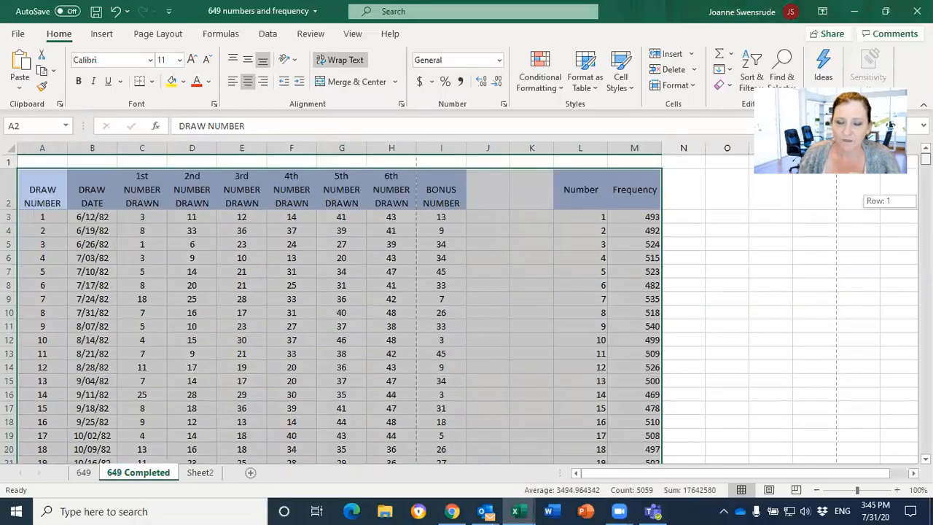
pyautogui.click(45, 199)
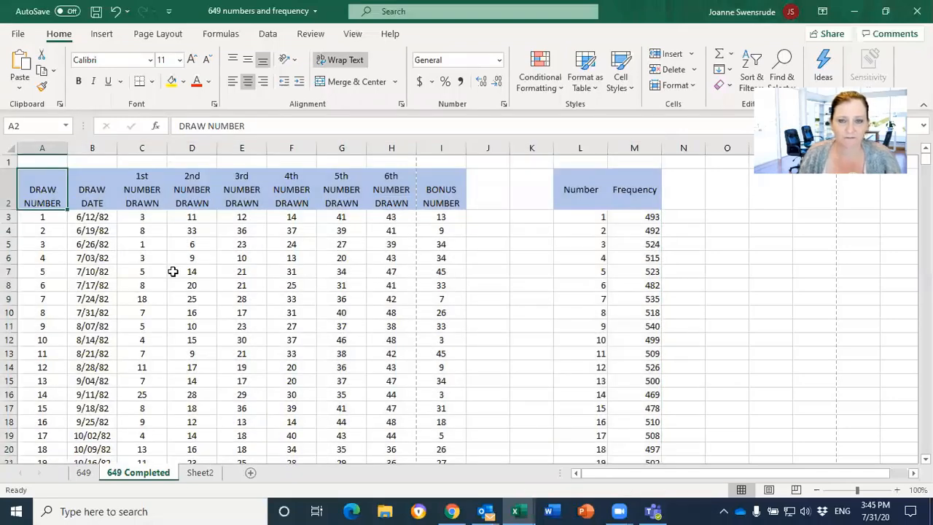
pyautogui.click(160, 283)
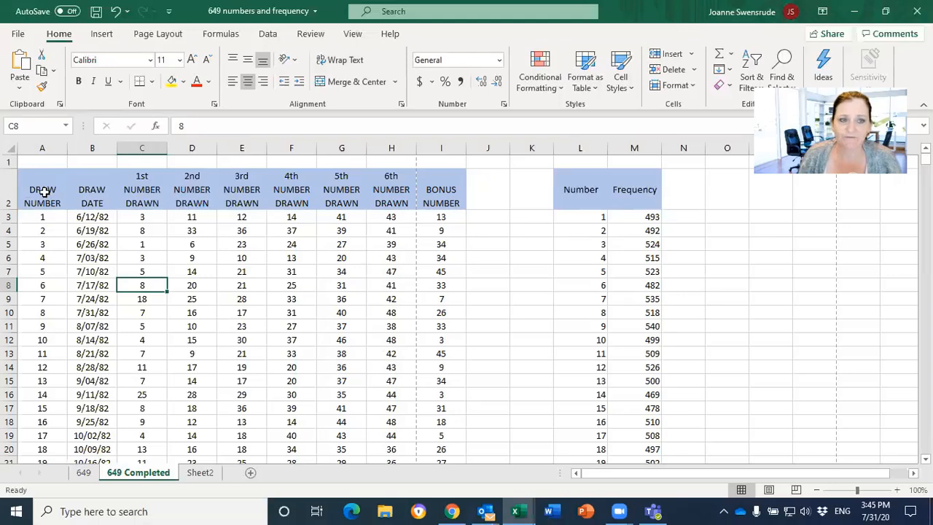
pyautogui.moveTo(44, 193); pyautogui.dragTo(385, 298)
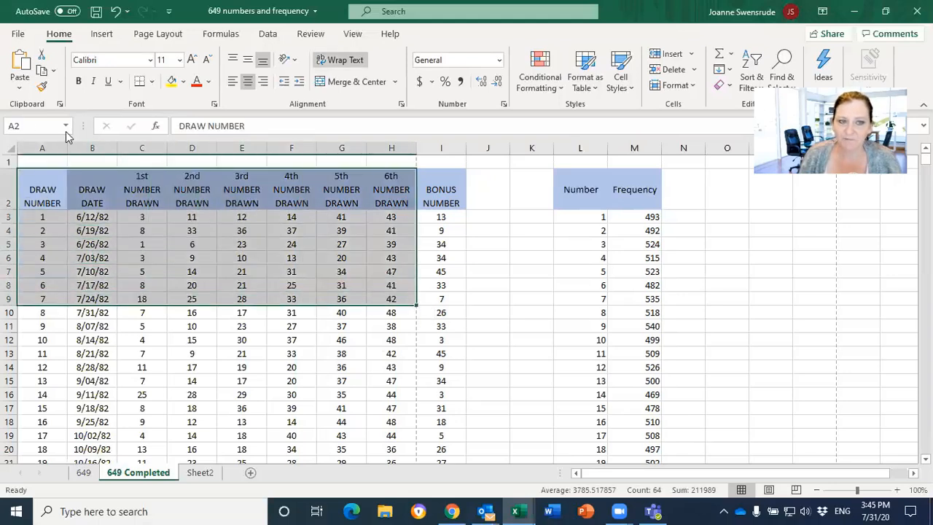
pyautogui.click(292, 231)
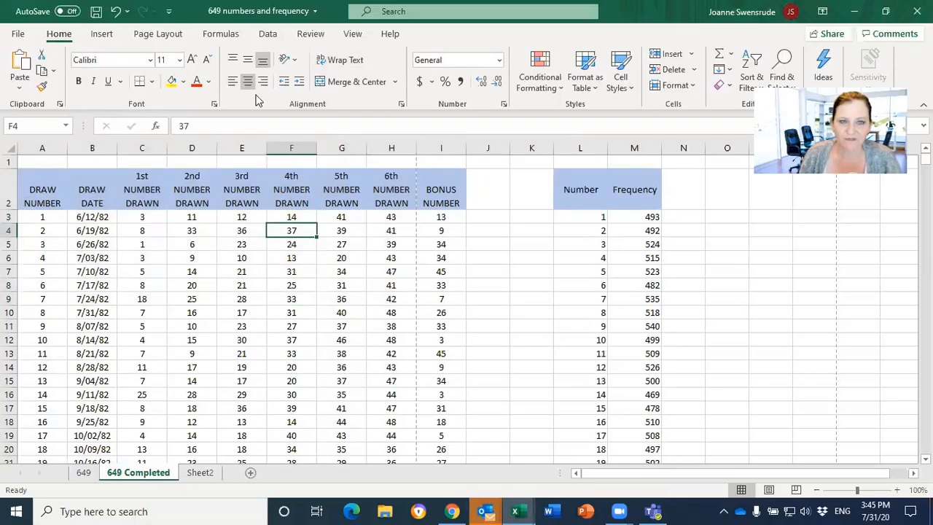
# Open the Name Manager and view the definition of the name frequencies, leaving it without making changes
pyautogui.click(225, 41)
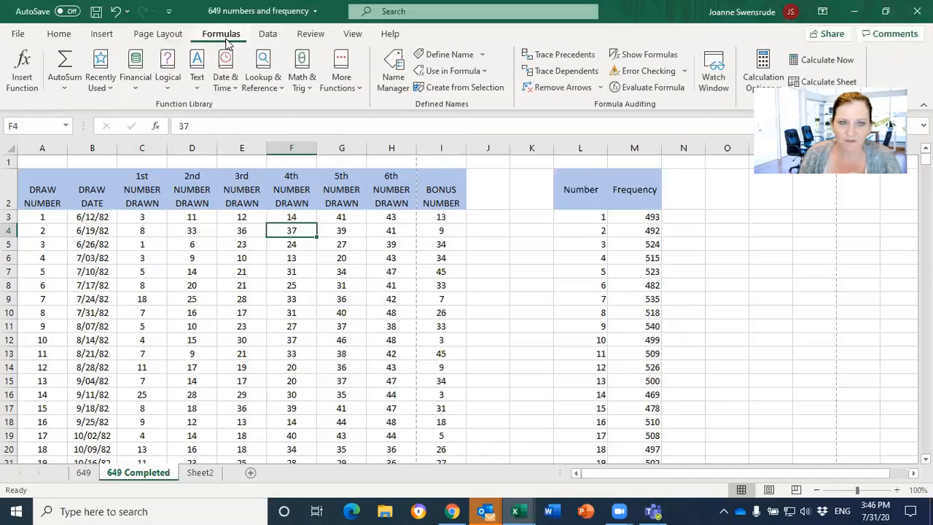
pyautogui.click(394, 70)
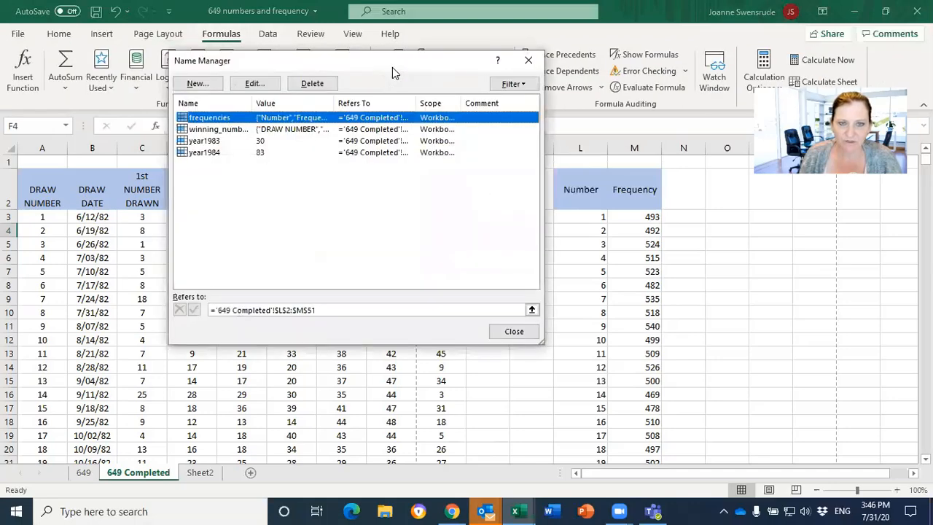
pyautogui.moveTo(408, 73); pyautogui.dragTo(523, 98)
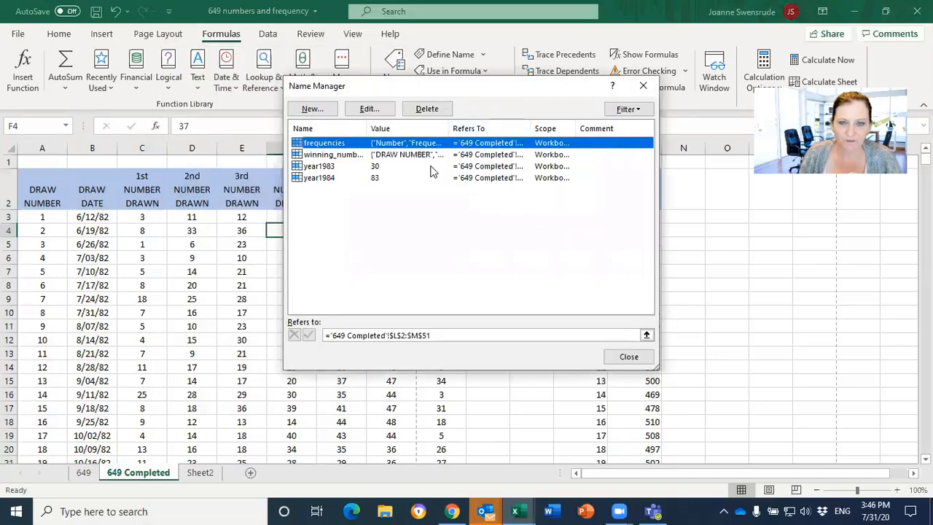
pyautogui.click(362, 111)
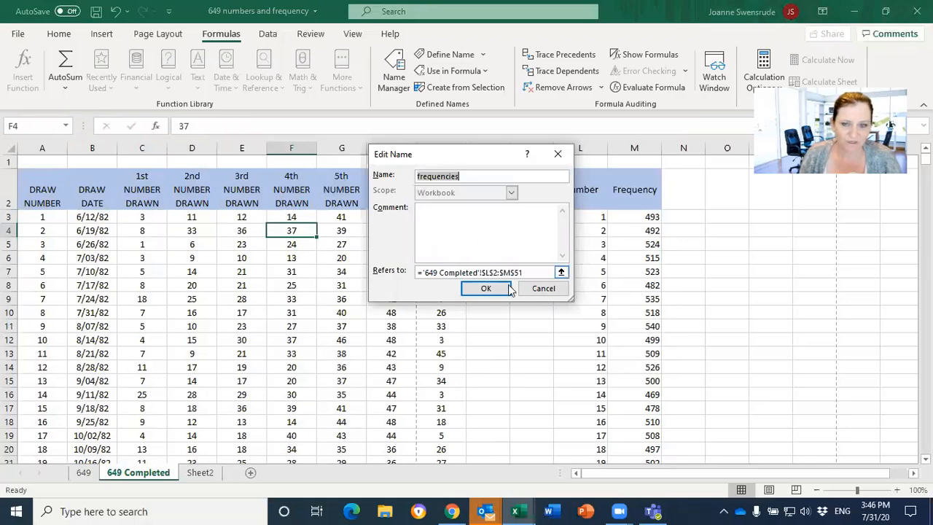
pyautogui.click(545, 289)
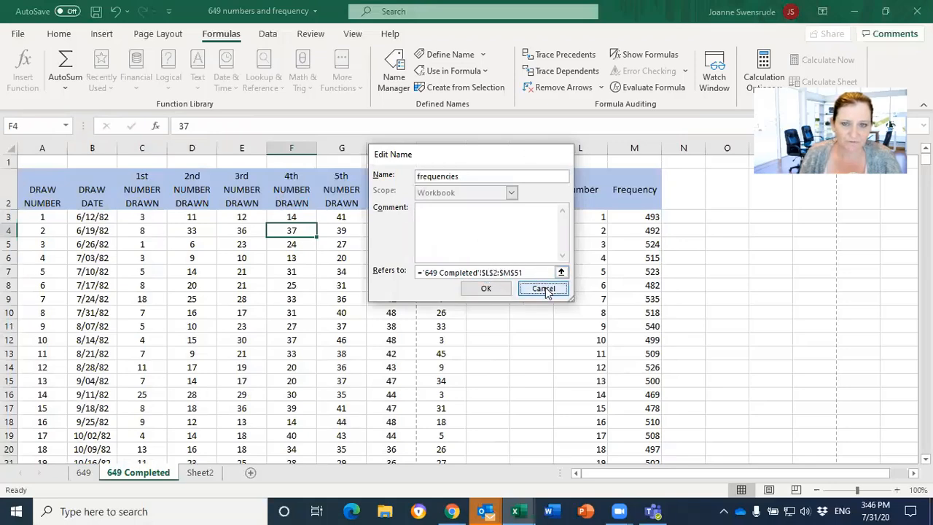
# Redefine the name winning_numbers to refer to ='649 Completed'!$A$2:$H$3661, leaving out the bonus number column, and save the change
pyautogui.click(380, 156)
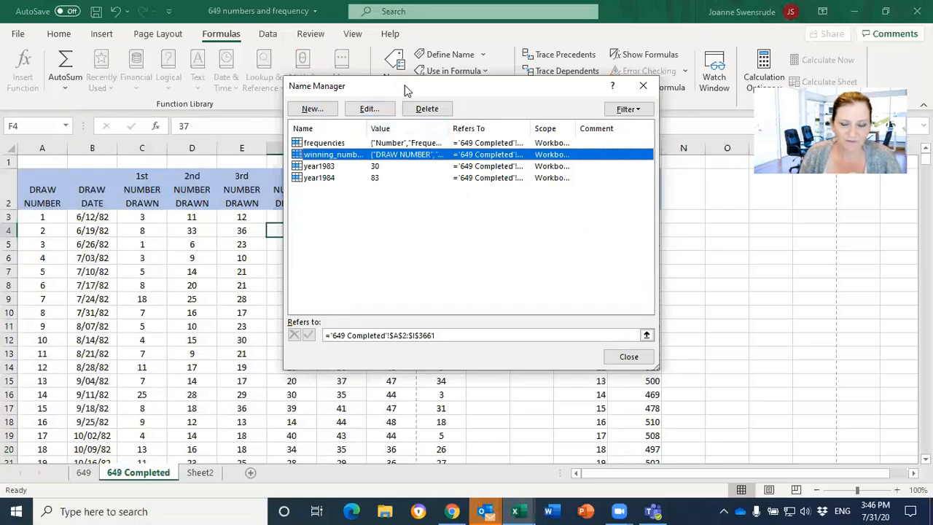
pyautogui.moveTo(406, 91); pyautogui.dragTo(615, 114)
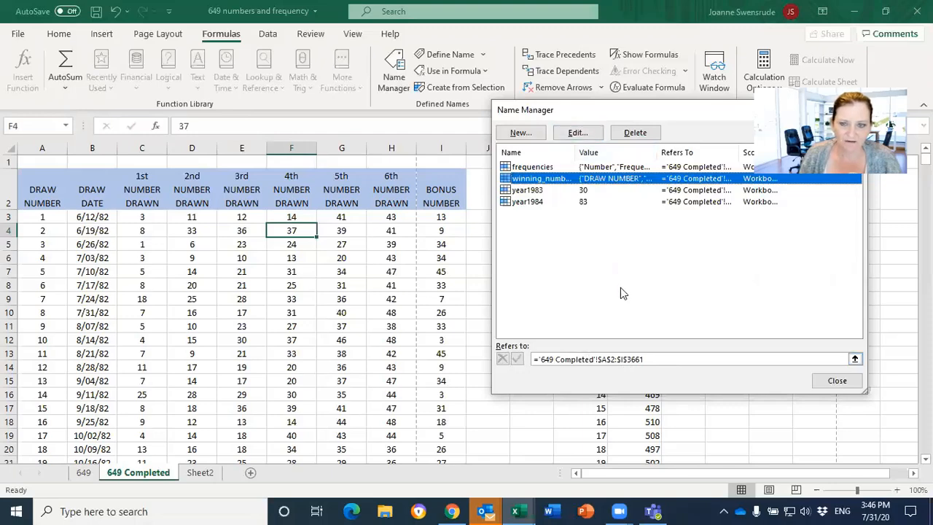
pyautogui.click(622, 356)
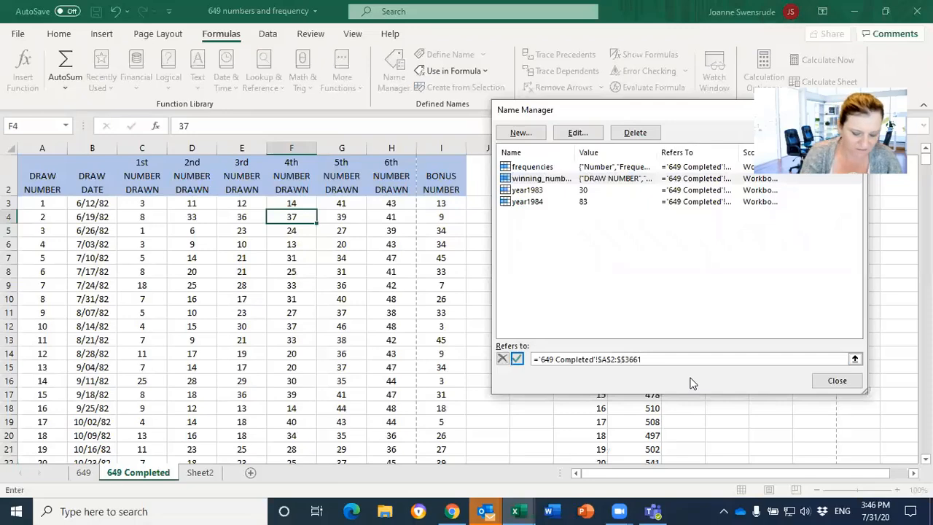
pyautogui.write('h')
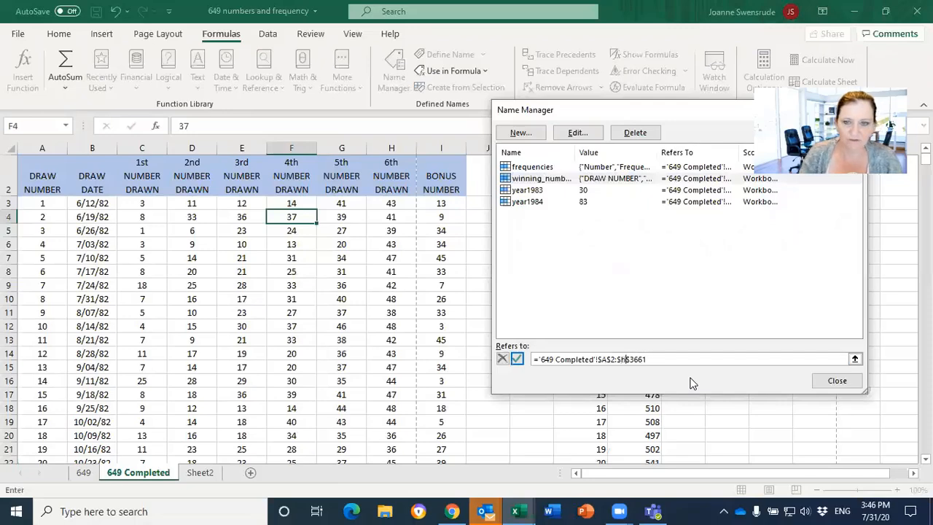
pyautogui.click(828, 384)
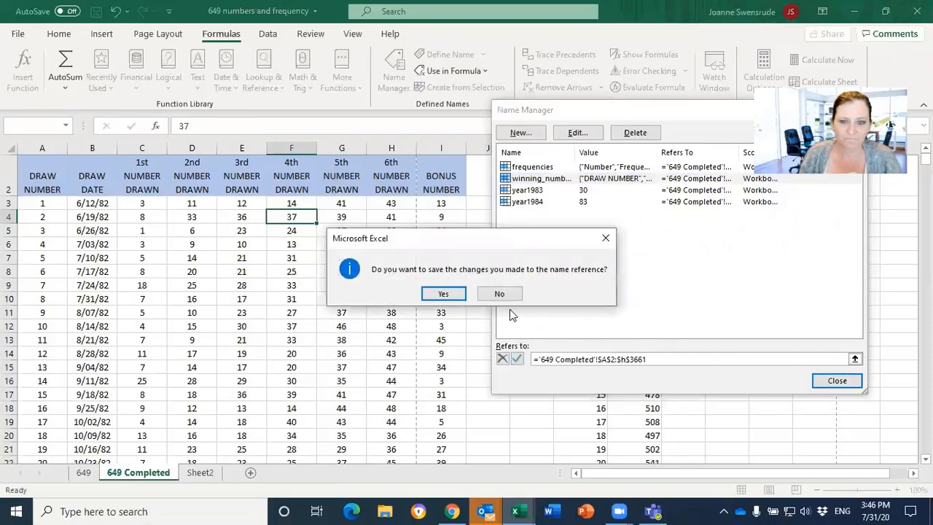
pyautogui.click(444, 294)
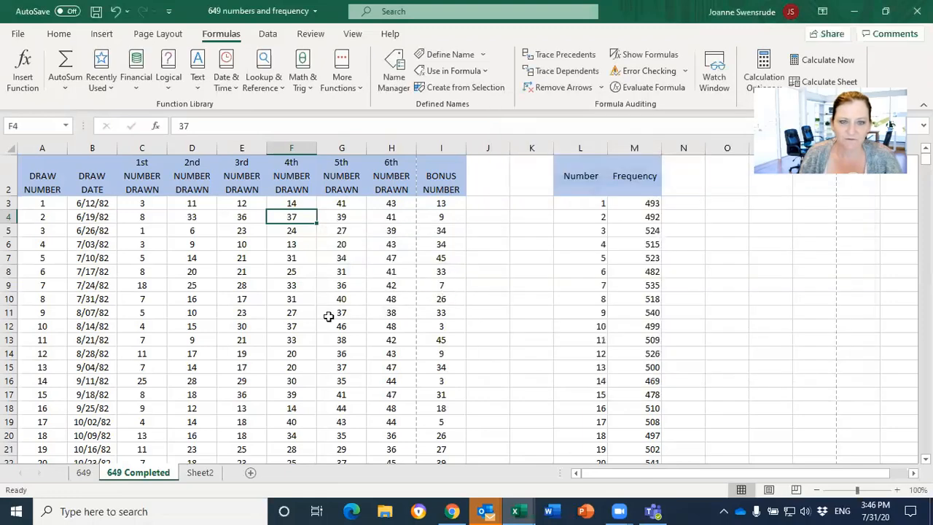
# Jump to the named range winning_numbers to check its extent, and deselect it by selecting cell H5
pyautogui.click(80, 255)
pyautogui.click(66, 126)
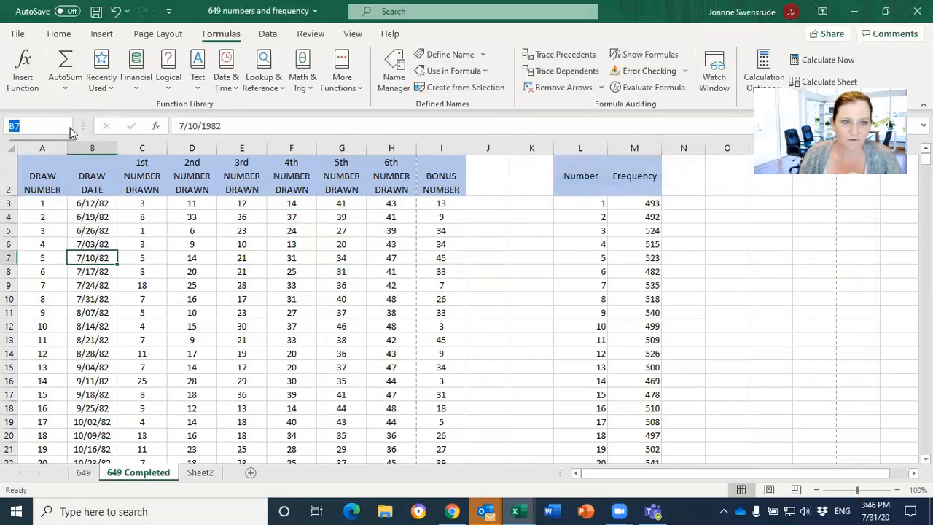
pyautogui.click(52, 156)
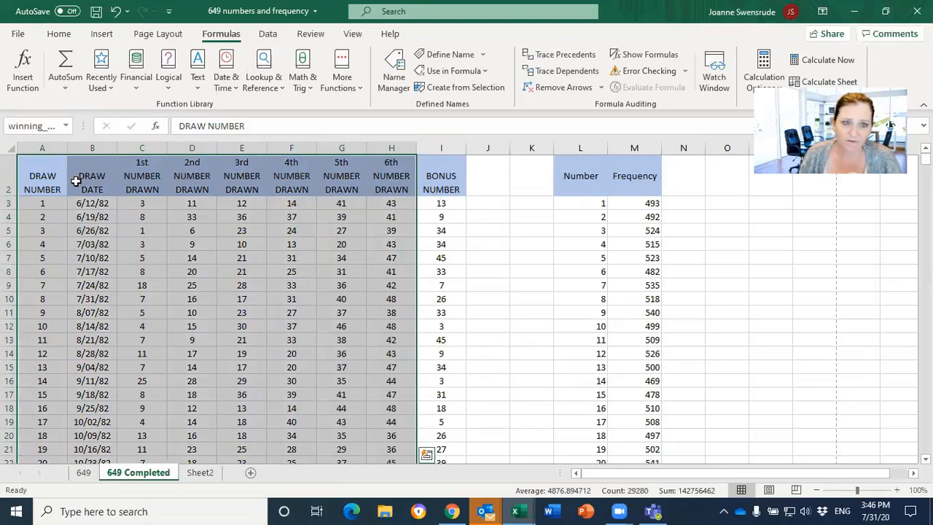
pyautogui.click(380, 234)
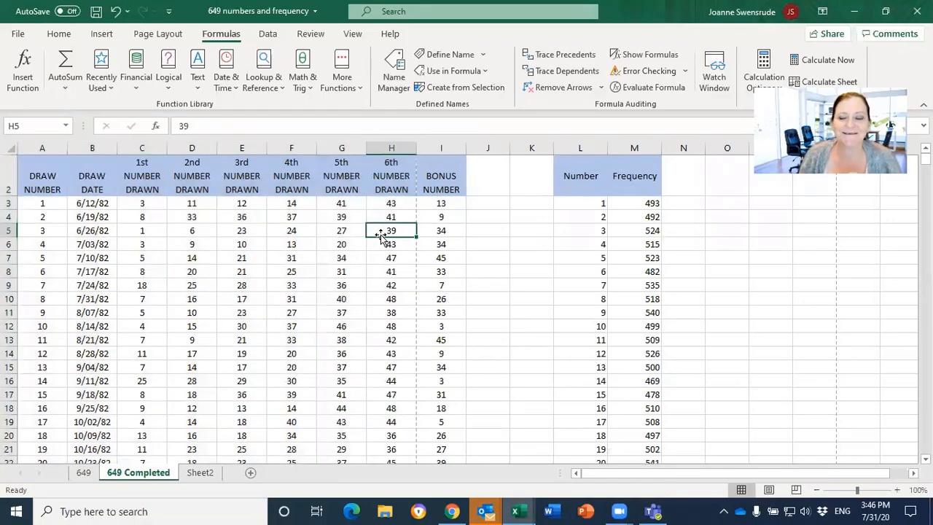